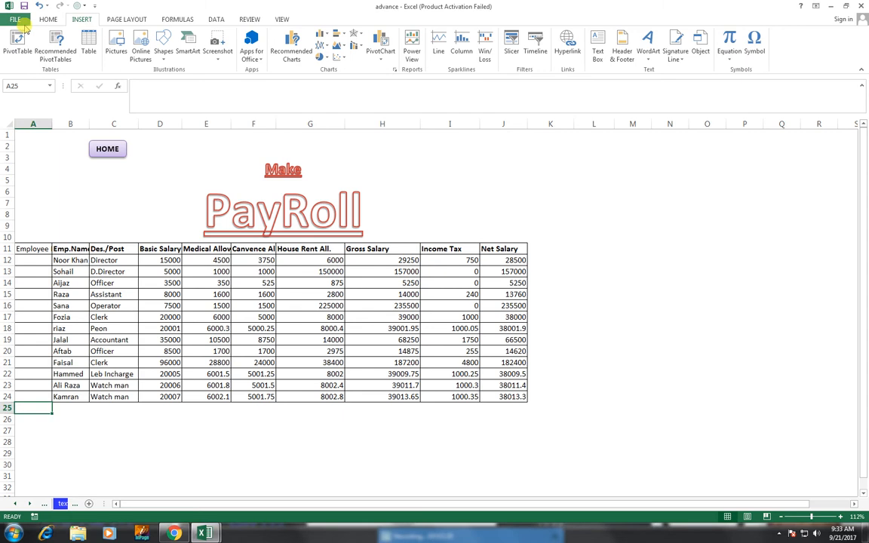
Step: Preview how the payroll sheet prints in its current page setup and return to the worksheet
left_click(17, 19)
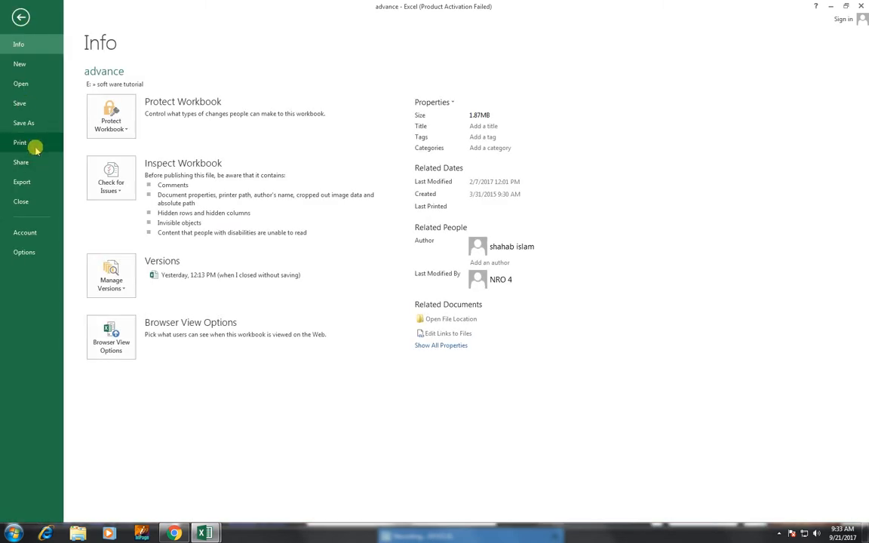
left_click(20, 143)
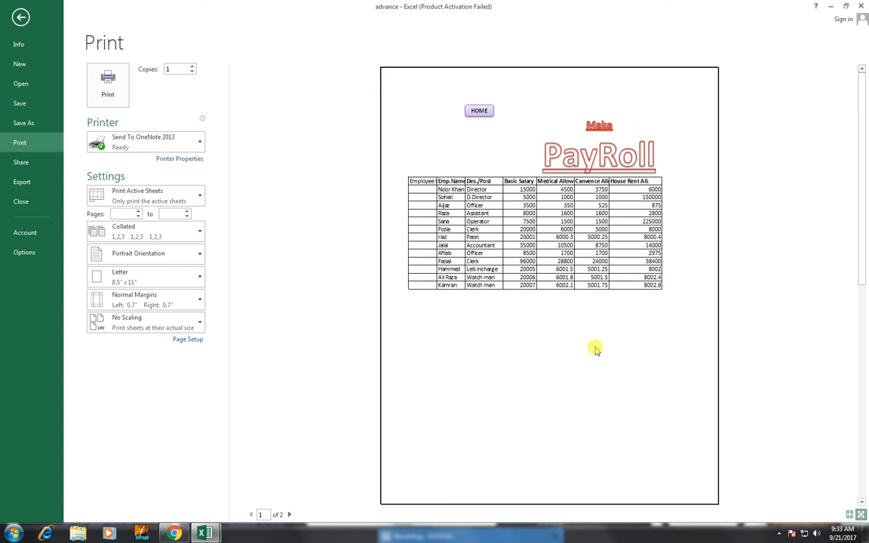
left_click(21, 16)
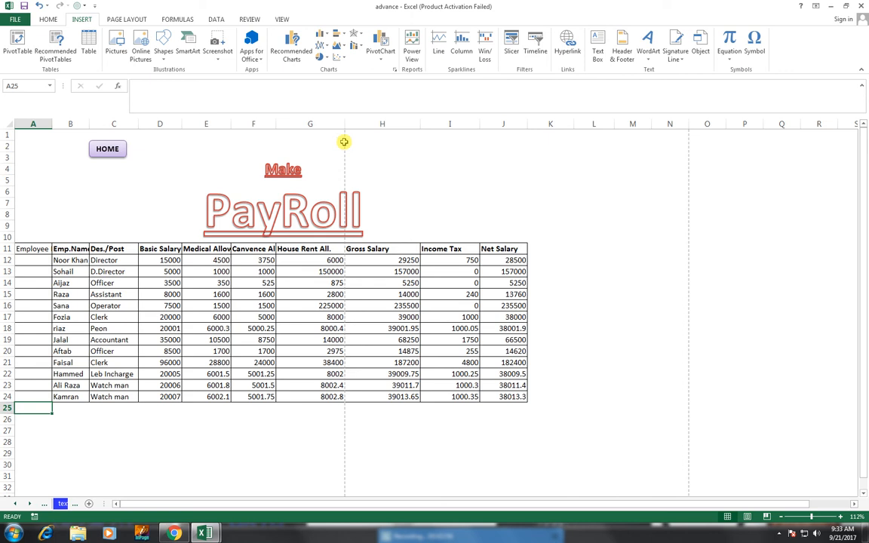
Step: Set the payroll sheet's page orientation to Landscape
left_click(123, 21)
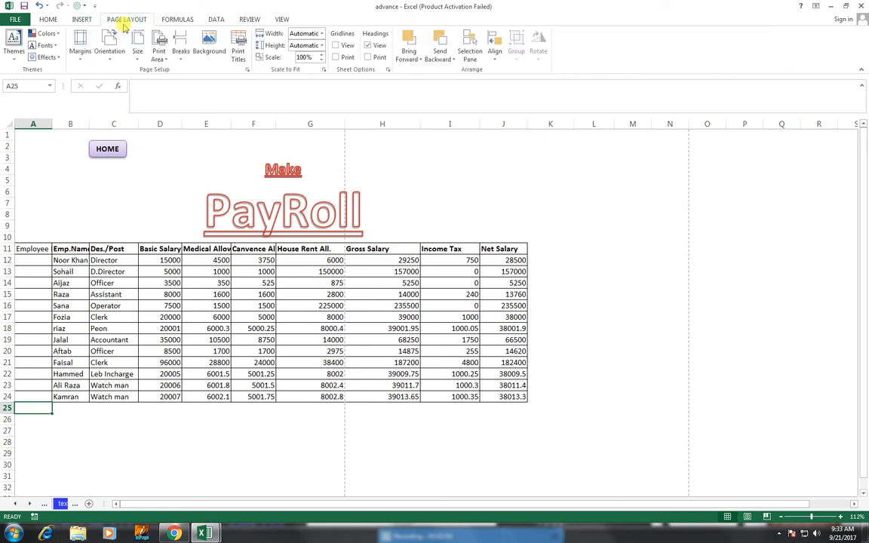
left_click(110, 53)
left_click(119, 98)
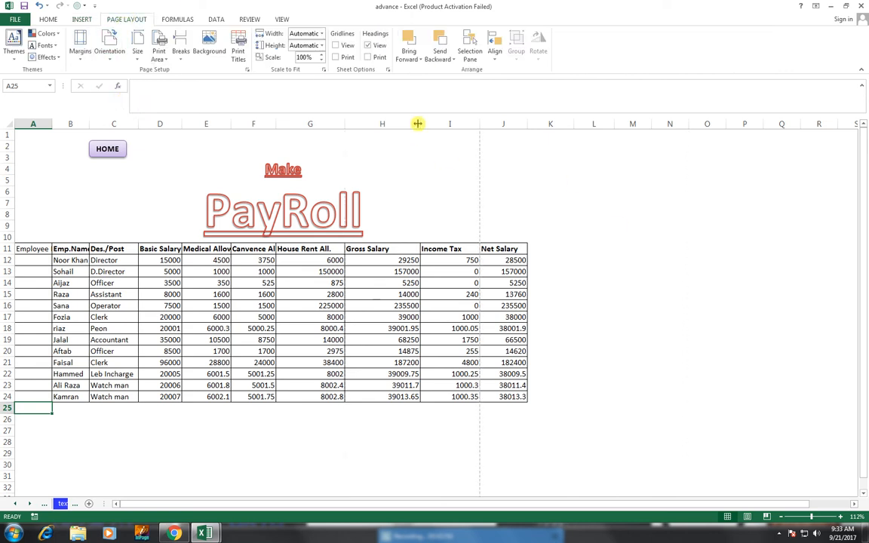
Step: Narrow columns H, I and D and slightly widen column F to fit the table on one page width, checking the print preview
left_click_drag(420, 124, 405, 126)
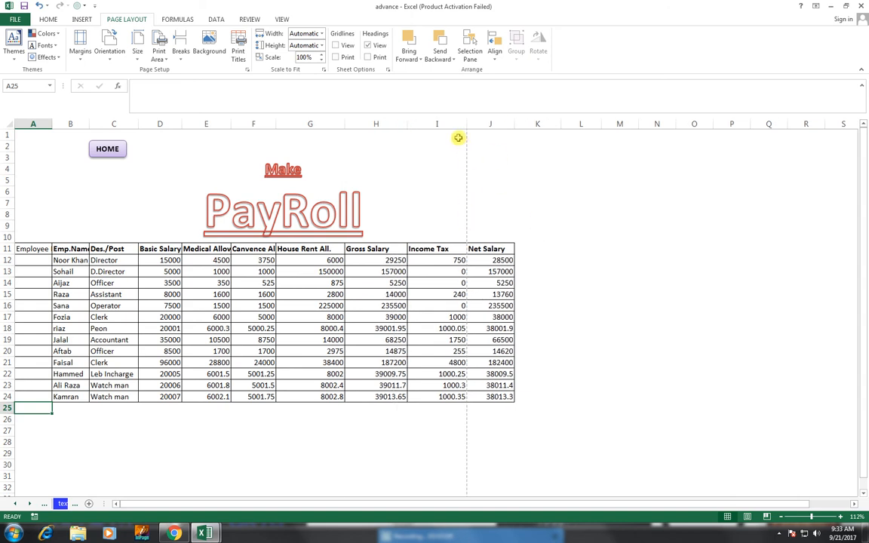
left_click_drag(468, 123, 457, 123)
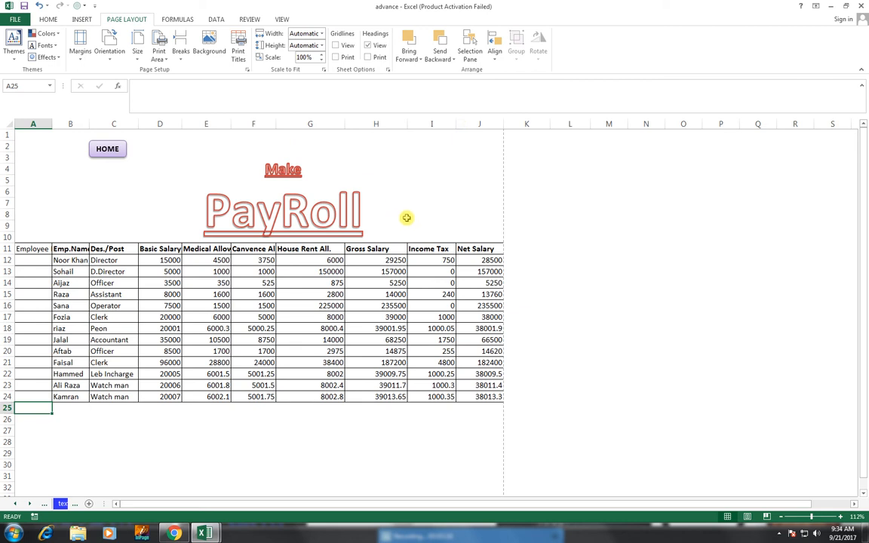
left_click_drag(276, 123, 278, 123)
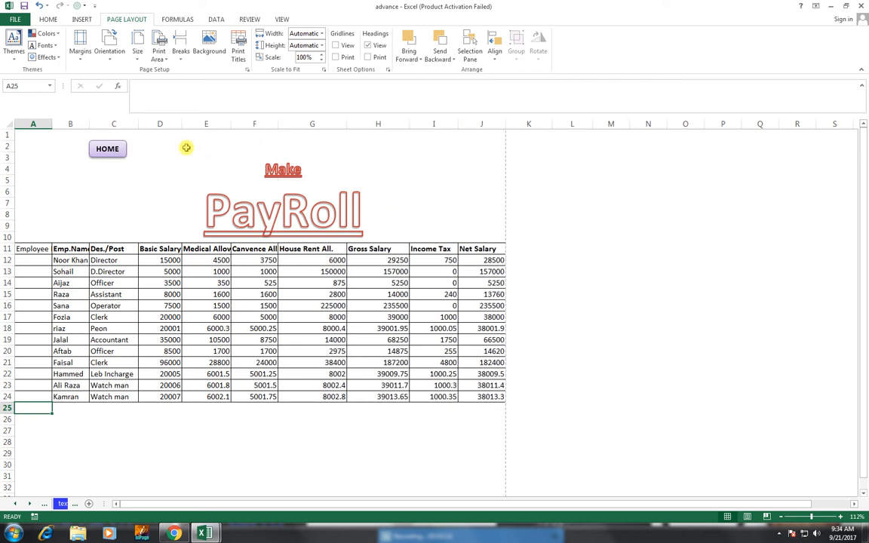
left_click_drag(182, 124, 179, 124)
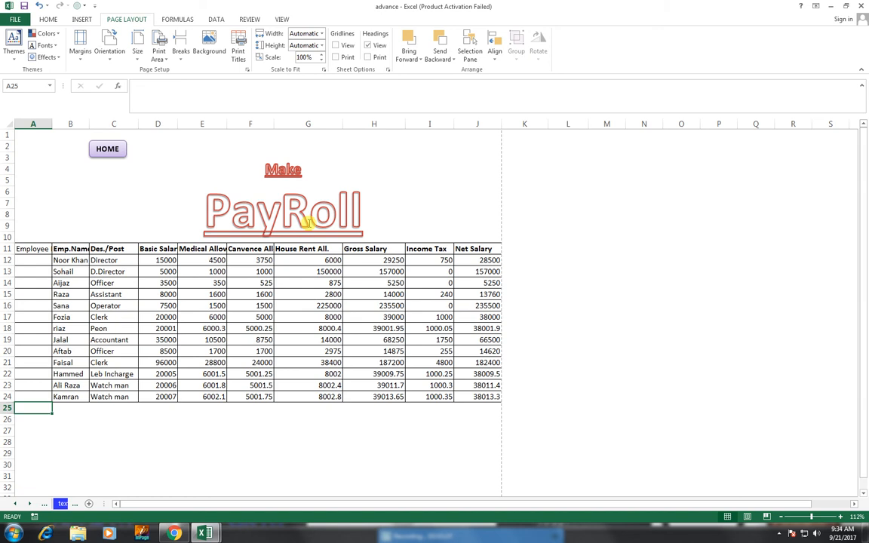
key("ctrl+p")
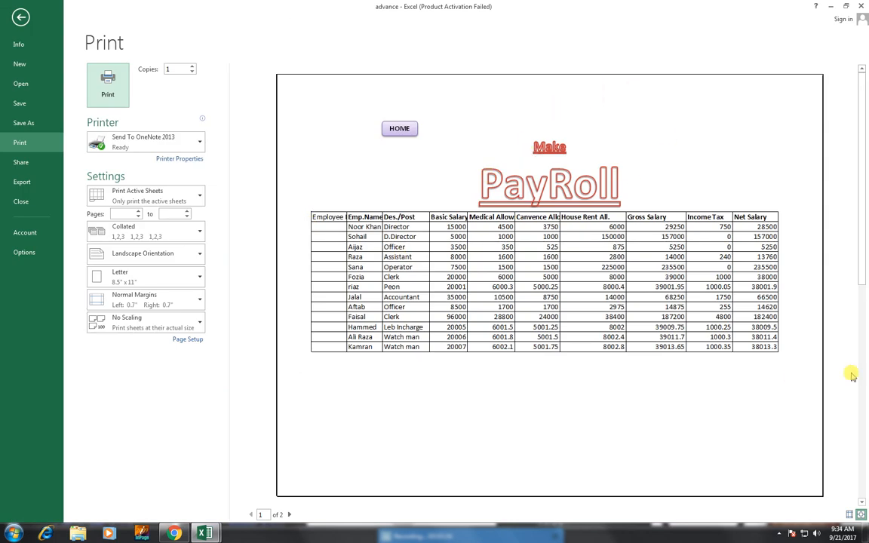
left_click(21, 20)
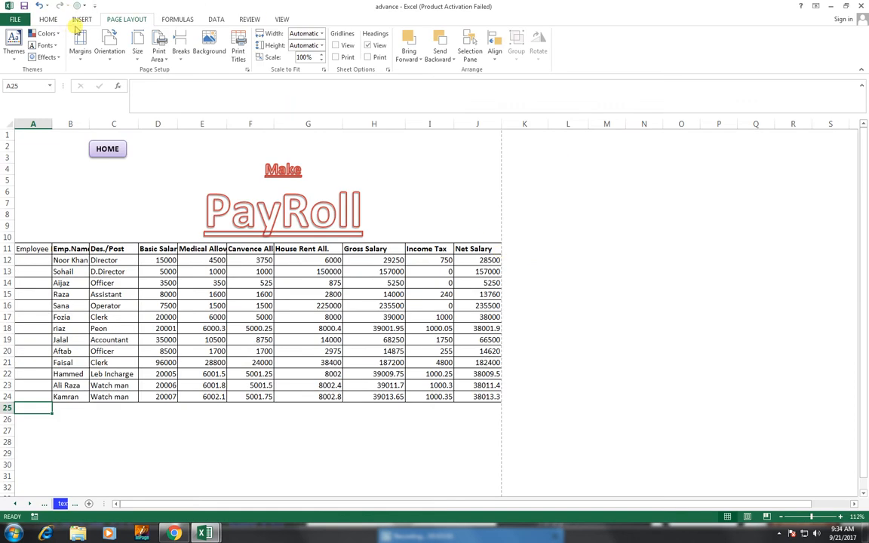
Step: View the sheet in Page Layout view, open its center header section, and return to Normal view
left_click(281, 19)
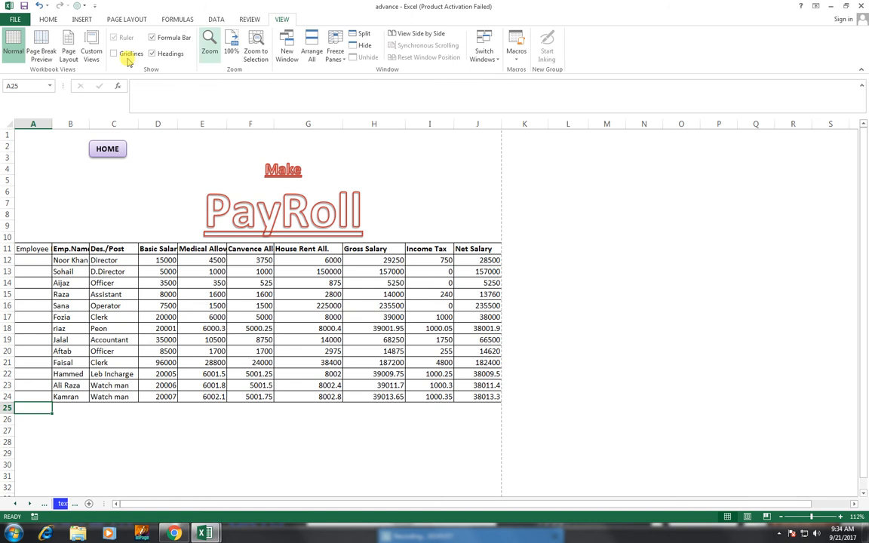
left_click(67, 55)
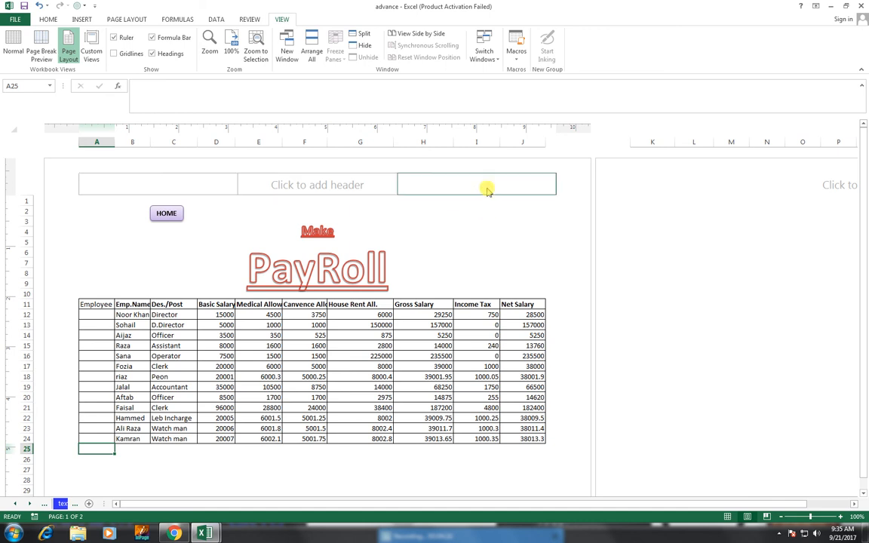
left_click(361, 188)
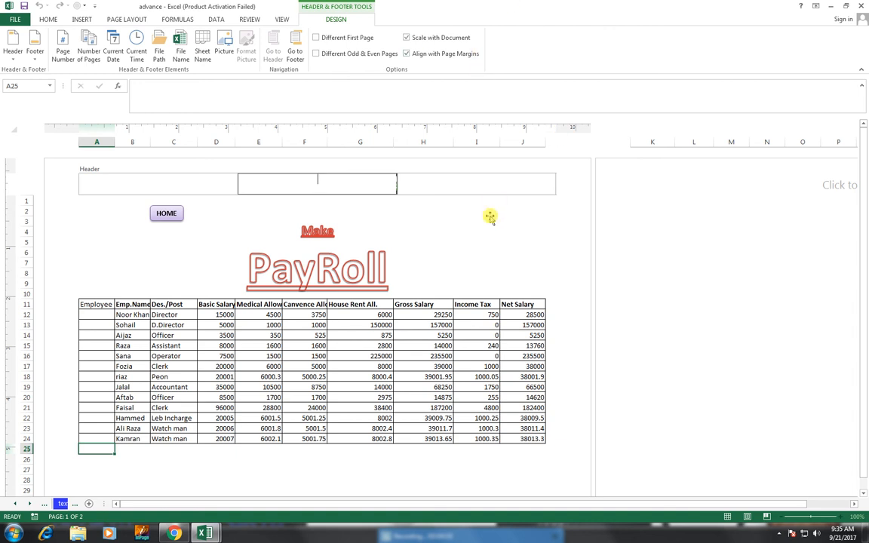
left_click(286, 20)
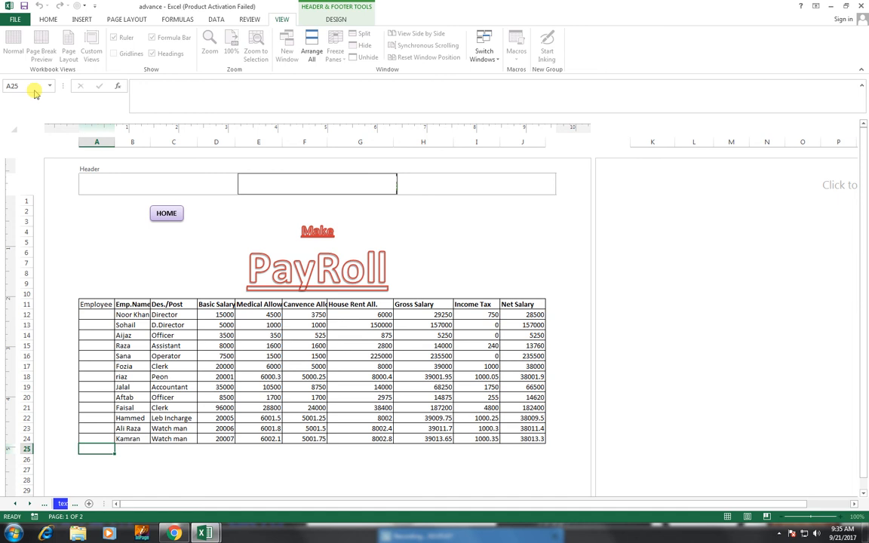
left_click(220, 325)
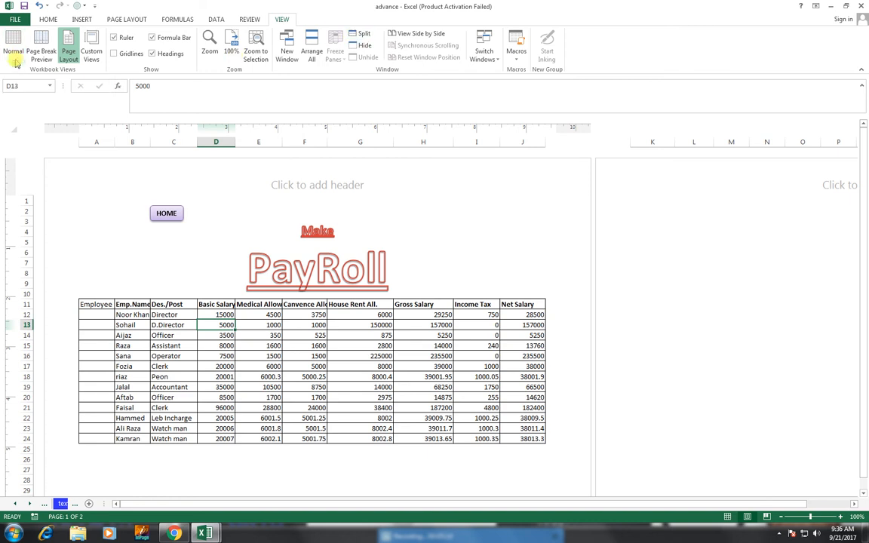
left_click(12, 53)
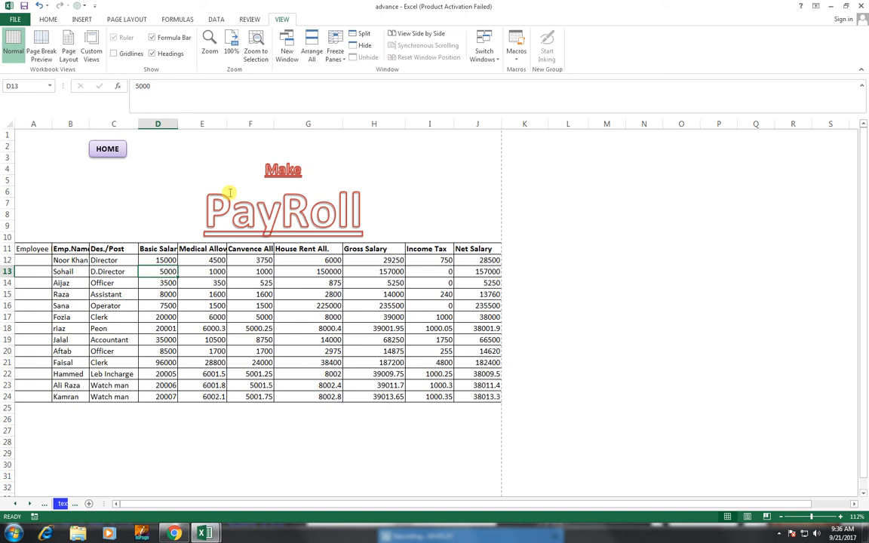
Step: Insert a page header with the text "jang group of company" in its center section
left_click(83, 20)
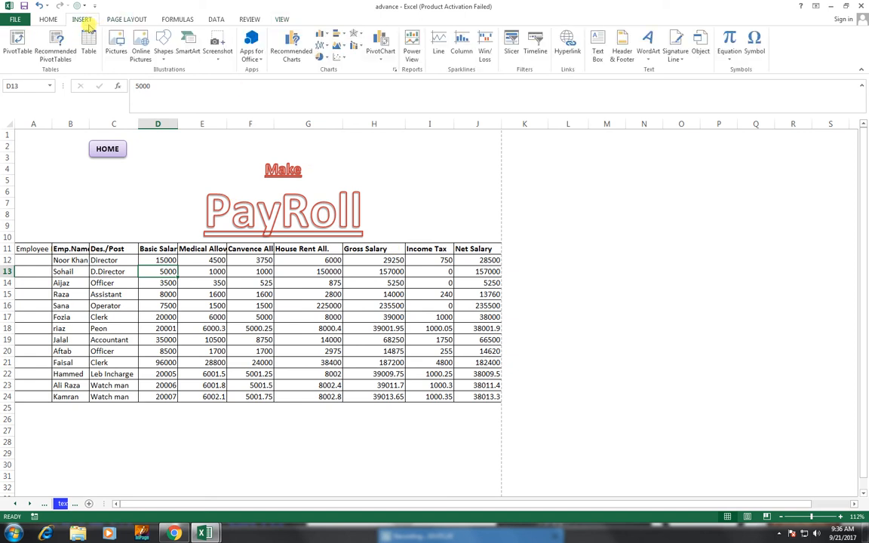
left_click(624, 60)
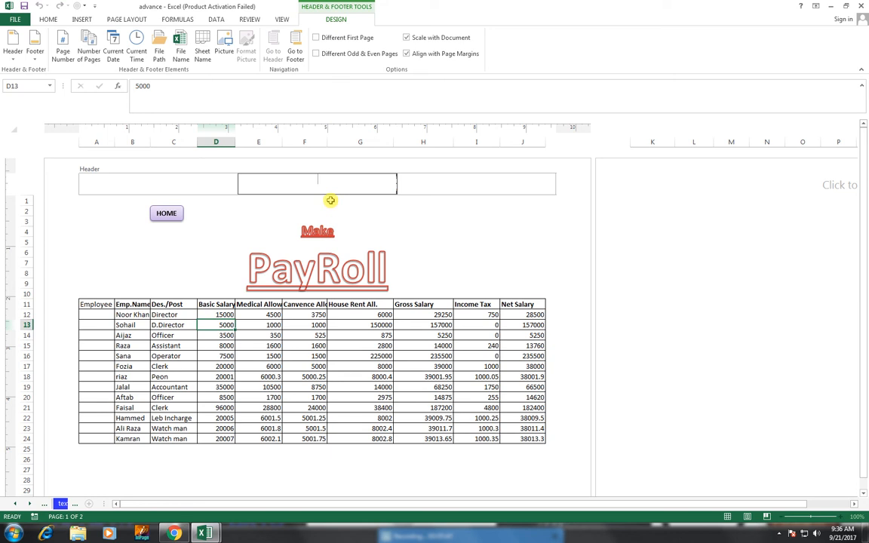
type("jang group of company")
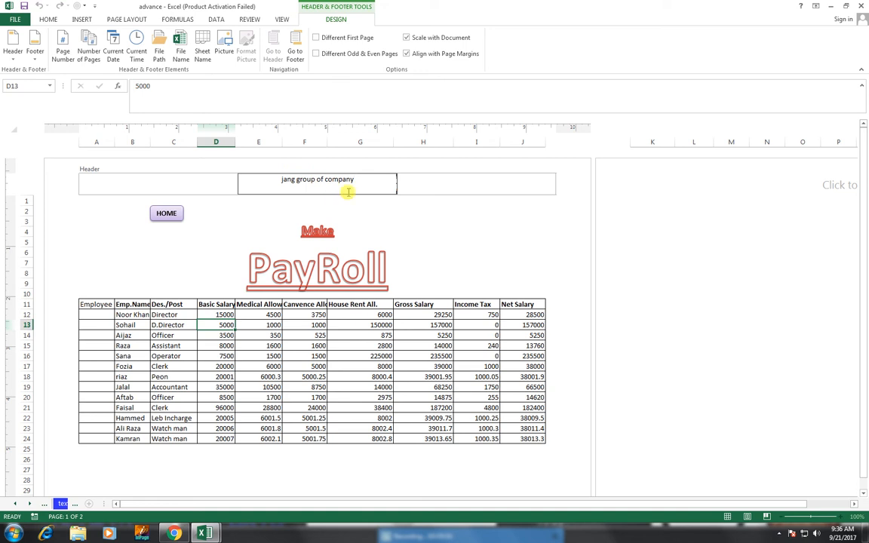
Step: Format the center header text "jang group of company" in Arial Black at size 16
left_click_drag(355, 180, 281, 182)
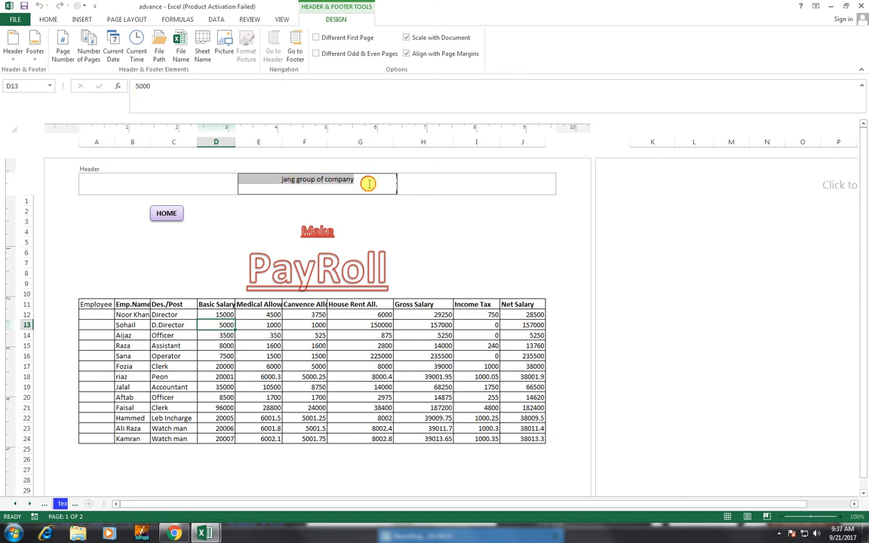
left_click(48, 18)
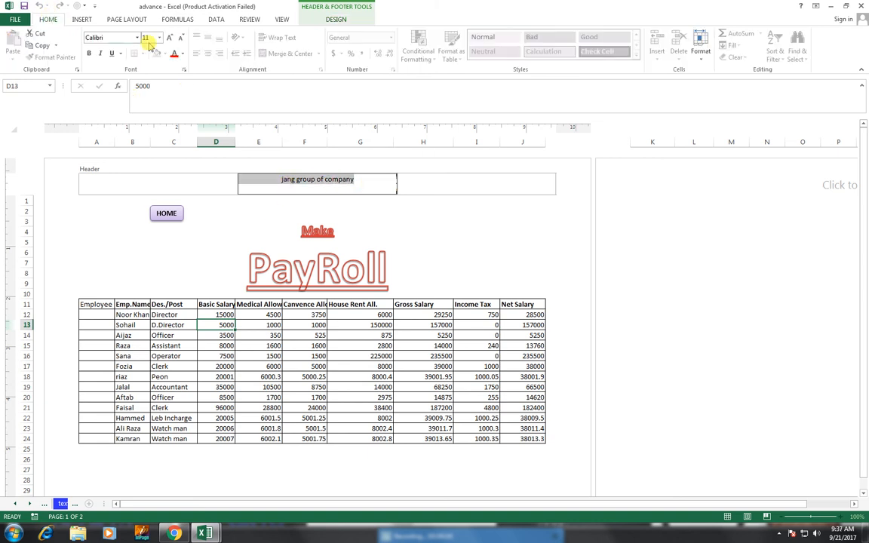
left_click(170, 38)
left_click(170, 38)
left_click(170, 37)
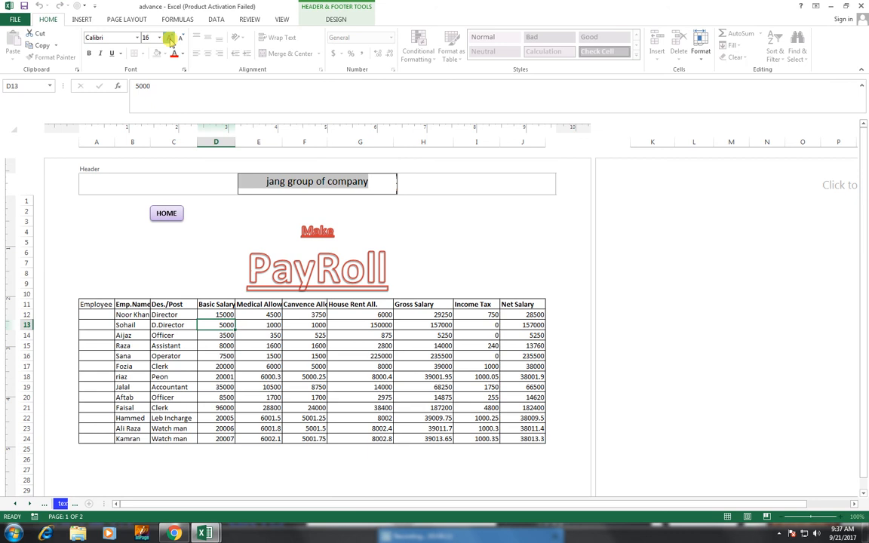
left_click(170, 38)
left_click(136, 37)
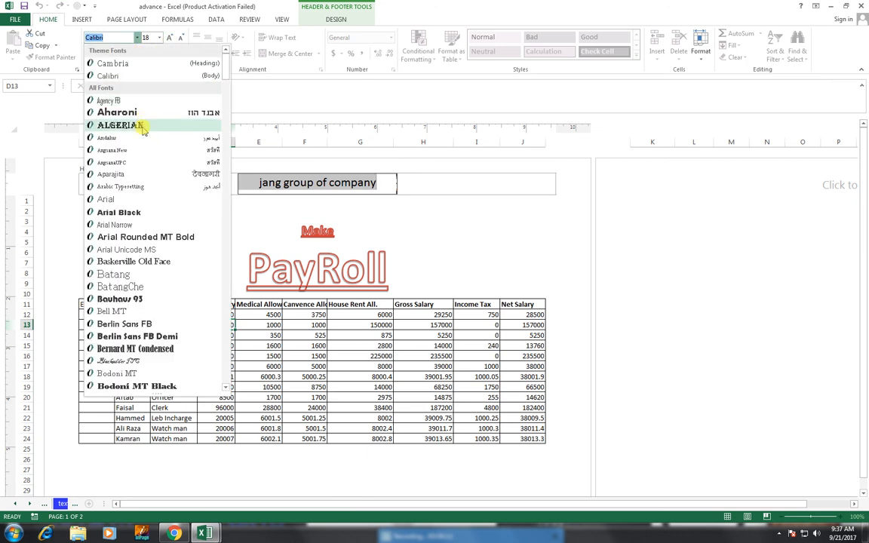
left_click(146, 212)
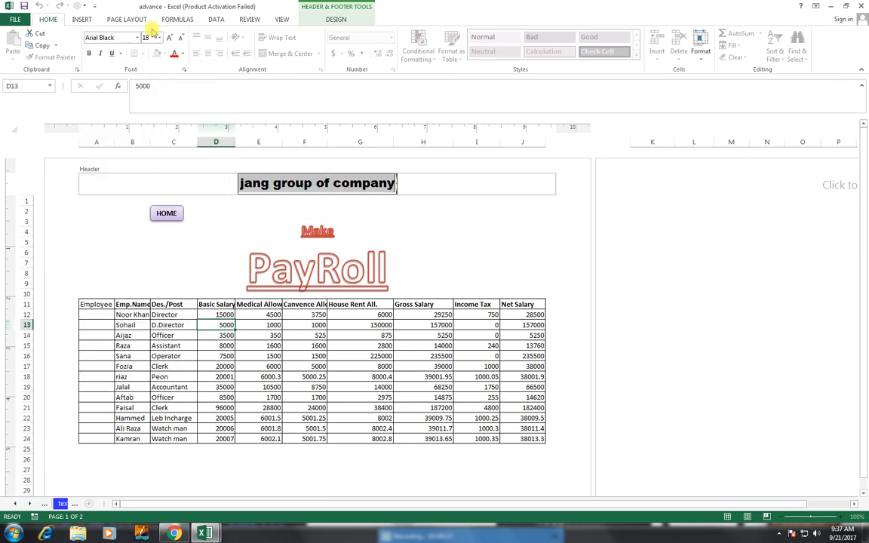
left_click(181, 37)
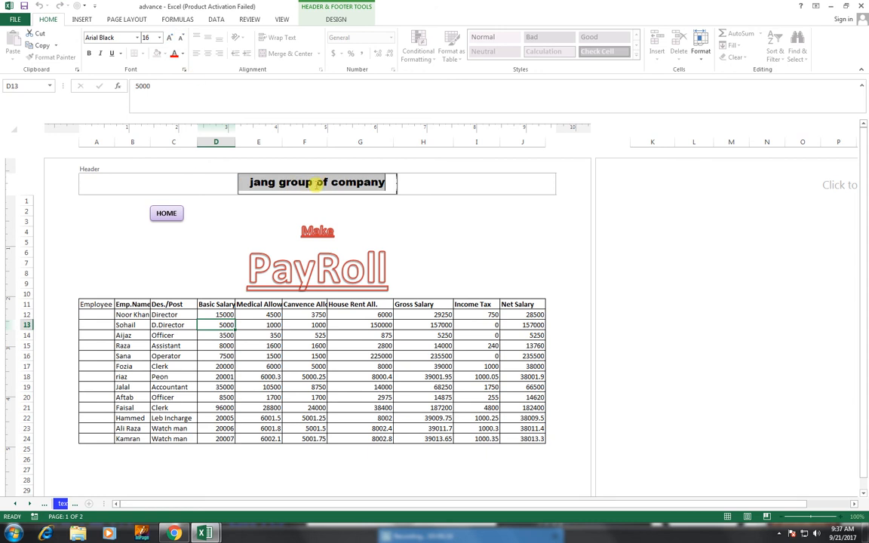
Step: Insert the page number field into the left header section and leave header editing
left_click(139, 181)
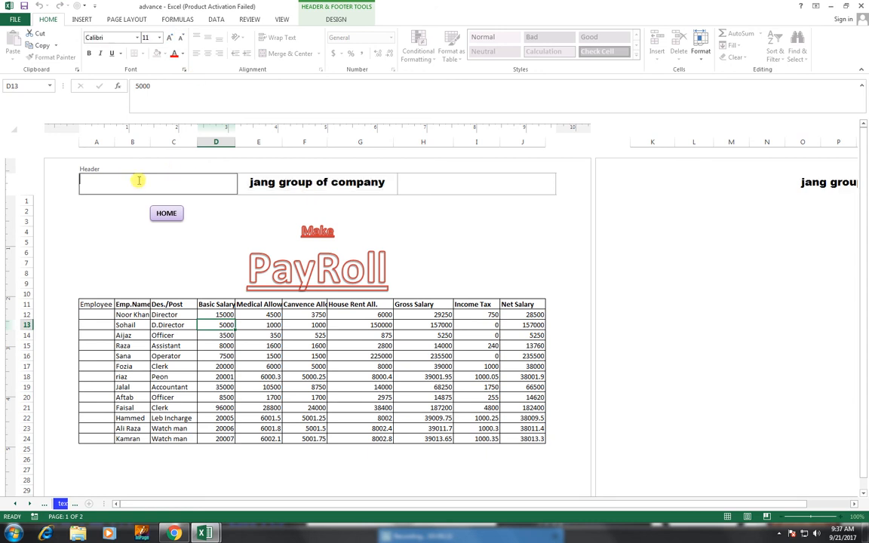
left_click(336, 19)
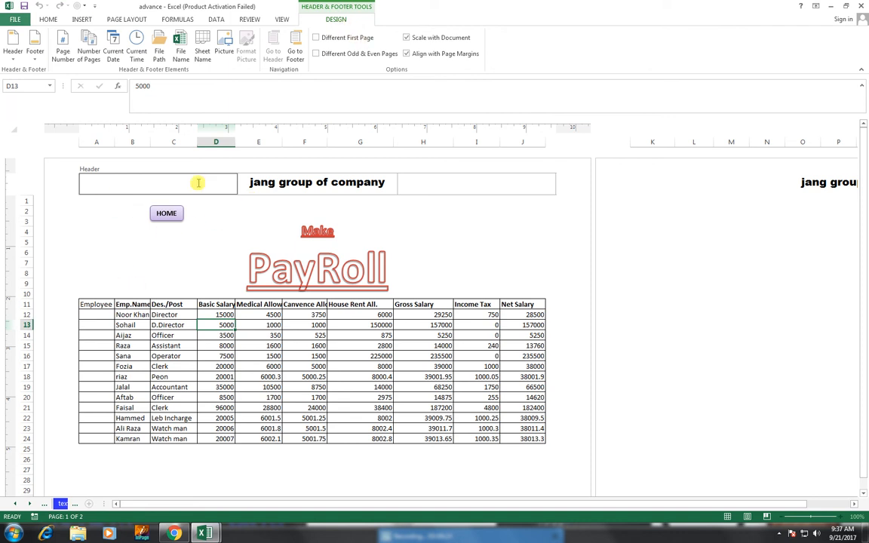
left_click(65, 54)
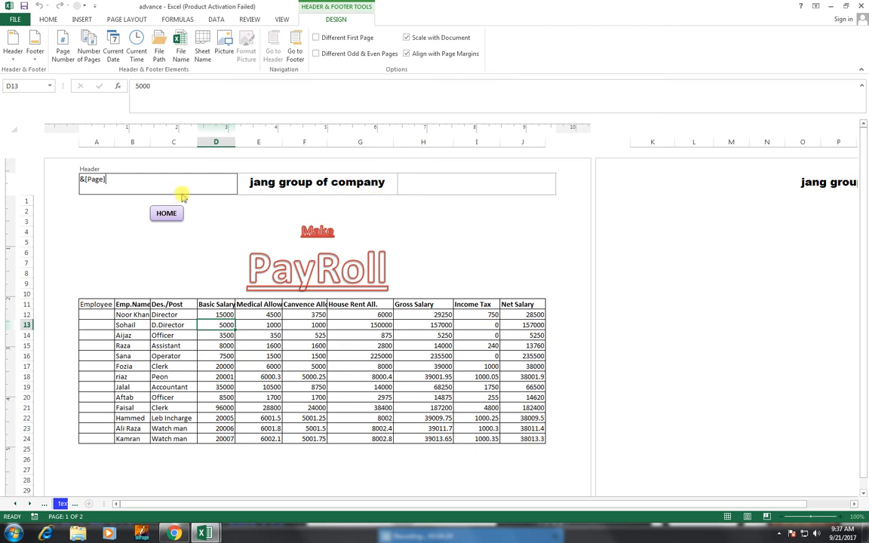
left_click(245, 335)
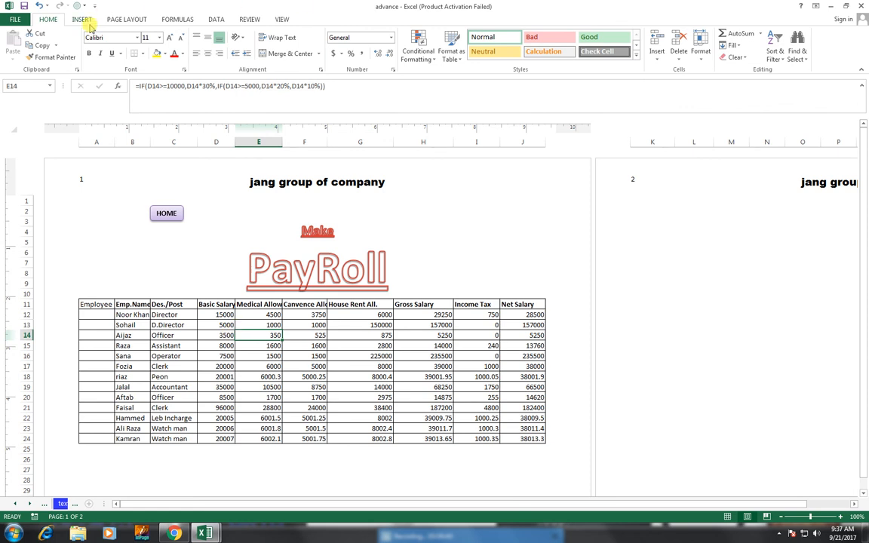
left_click(139, 187)
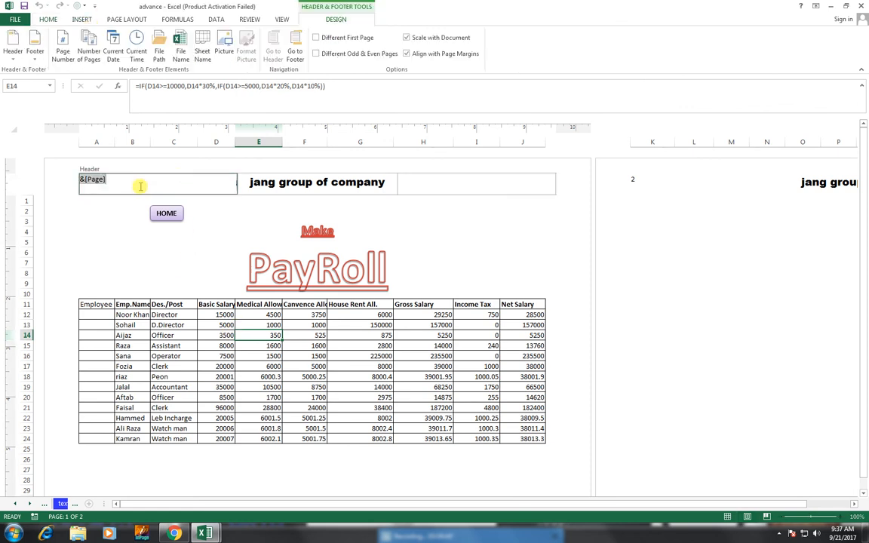
left_click(188, 345)
key("Down")
key("Left")
key("Left")
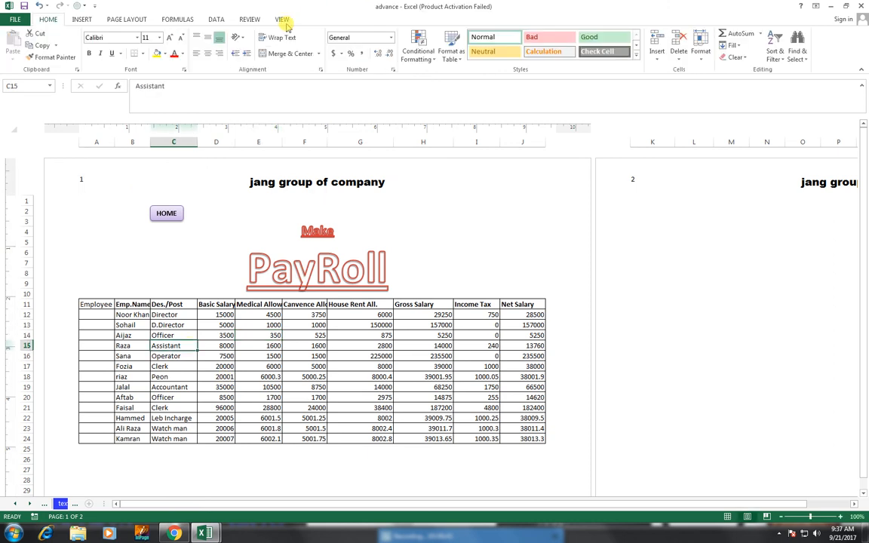
Step: Return the sheet to Normal view and check the header in the print preview
left_click(281, 19)
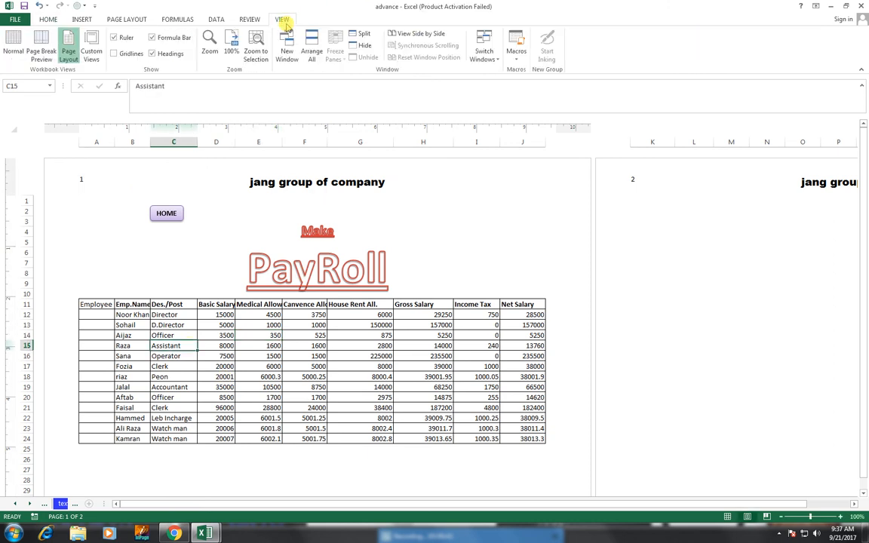
left_click(14, 50)
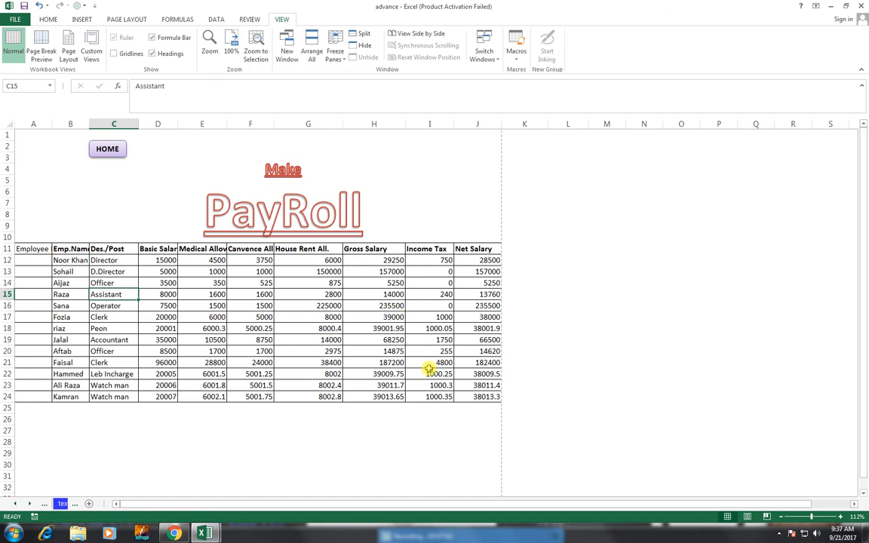
left_click(14, 20)
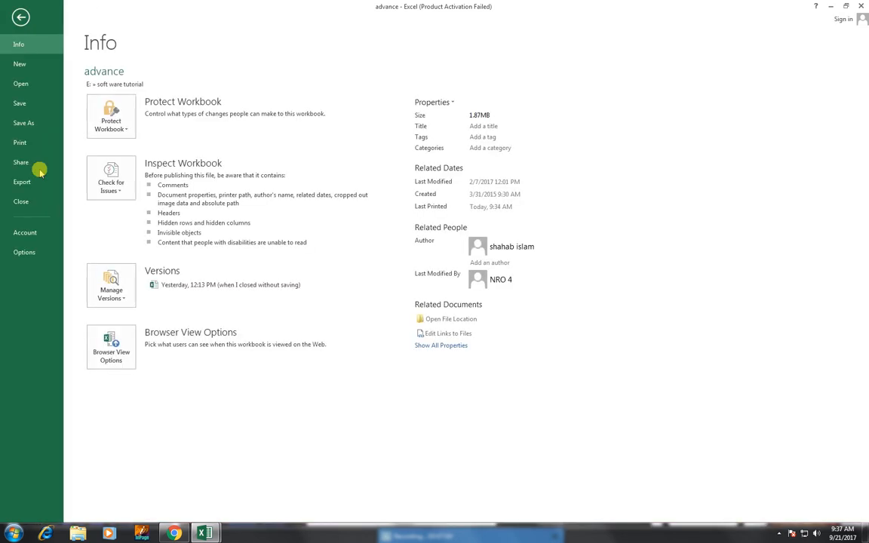
left_click(37, 141)
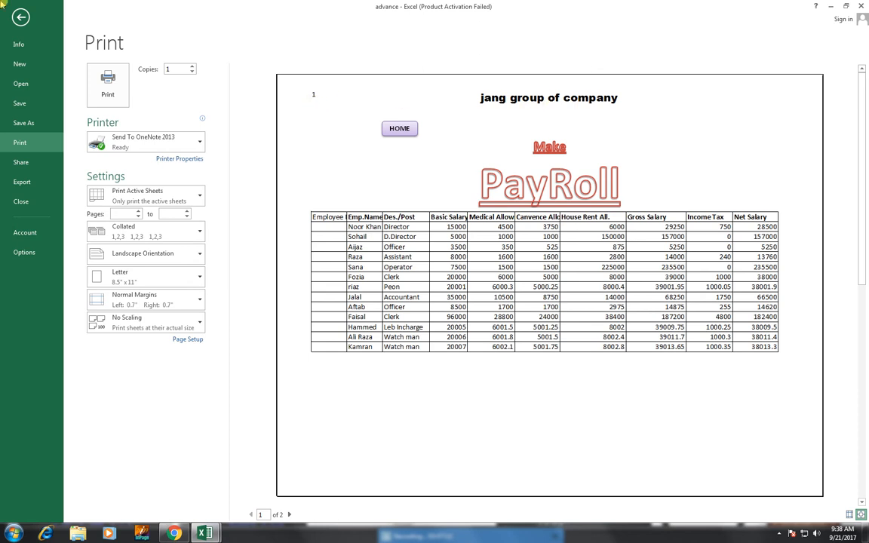
left_click(18, 17)
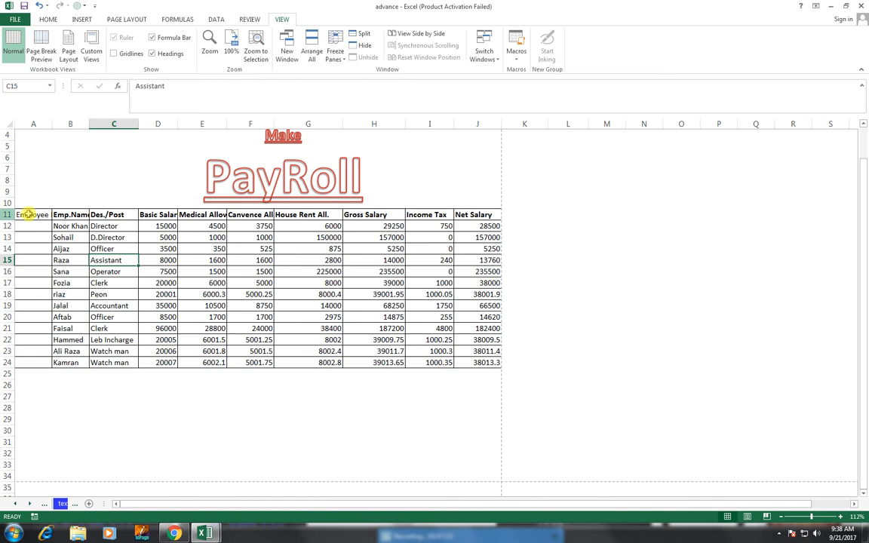
Step: Select the payroll table A11:J24 and fill it down to row 58 to lengthen the sheet
left_click_drag(35, 214, 496, 499)
scroll(305, 454, "up", 4)
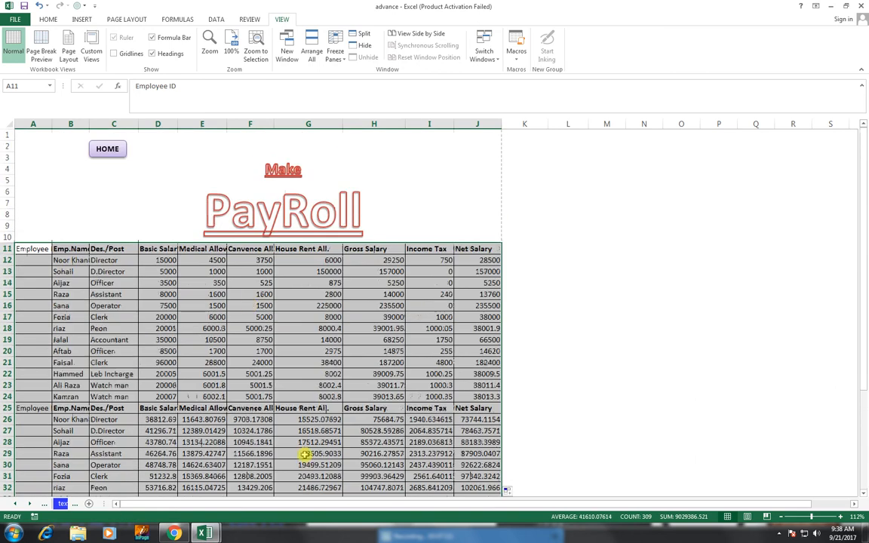
scroll(219, 412, "down", 10)
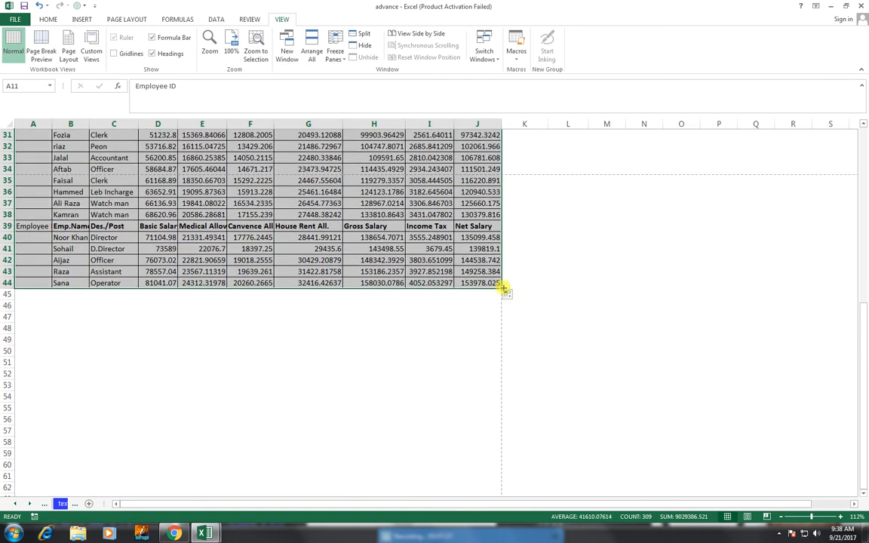
left_click_drag(504, 289, 350, 345)
scroll(349, 345, "up", 10)
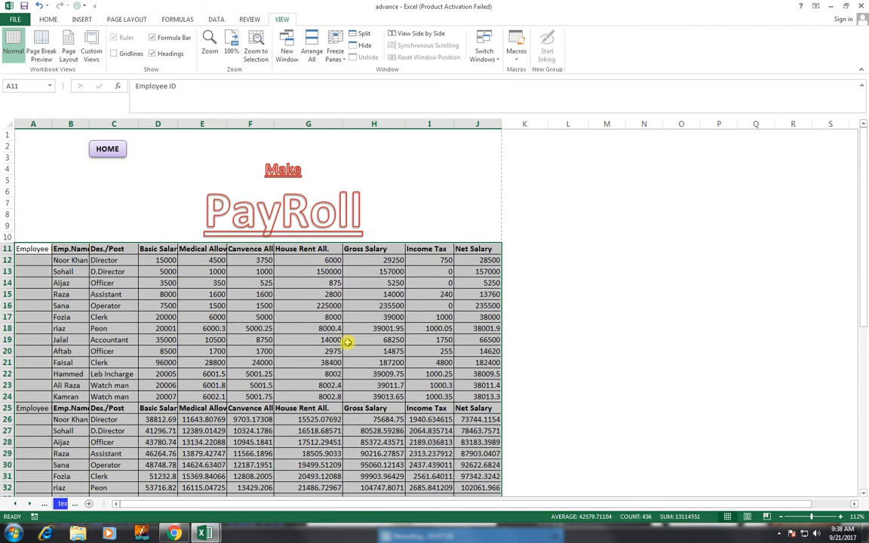
Step: Check the page number and company name in the print preview of pages 1 to 3 and leave the preview
left_click(15, 20)
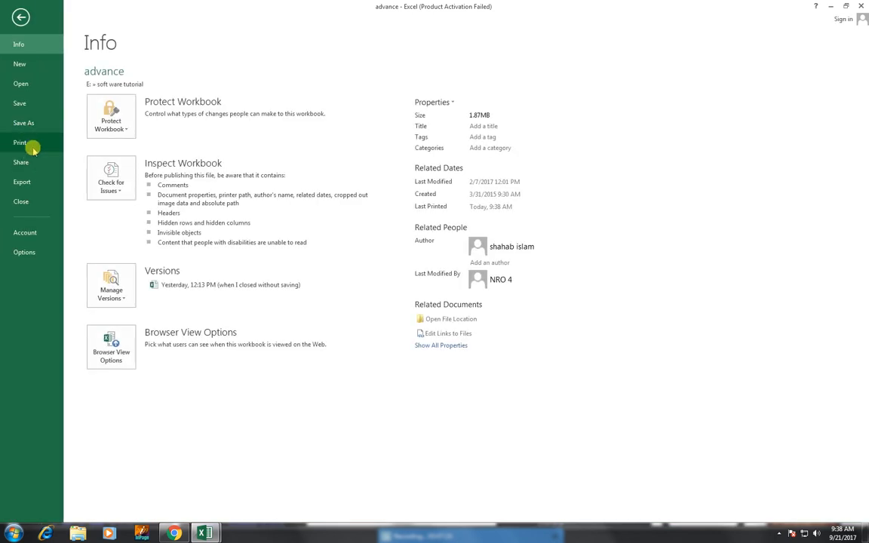
left_click(22, 144)
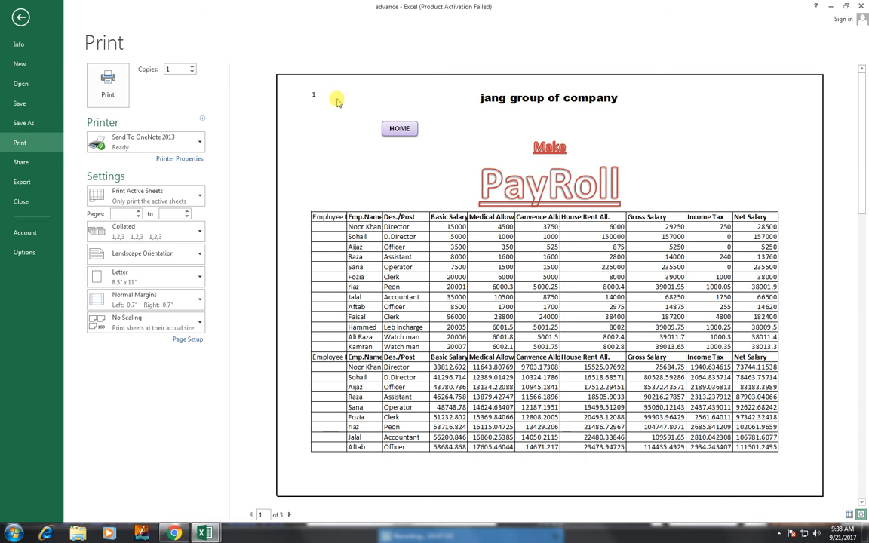
left_click(289, 514)
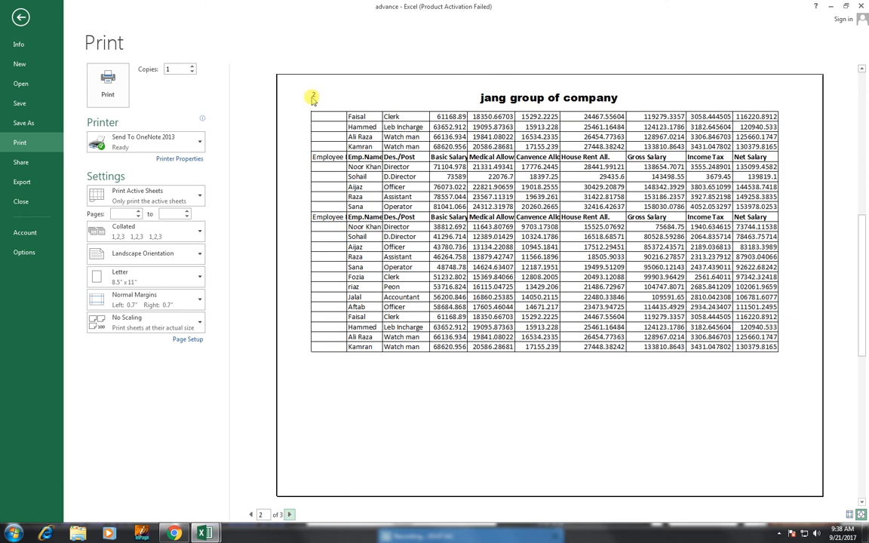
scroll(320, 403, "down", 1)
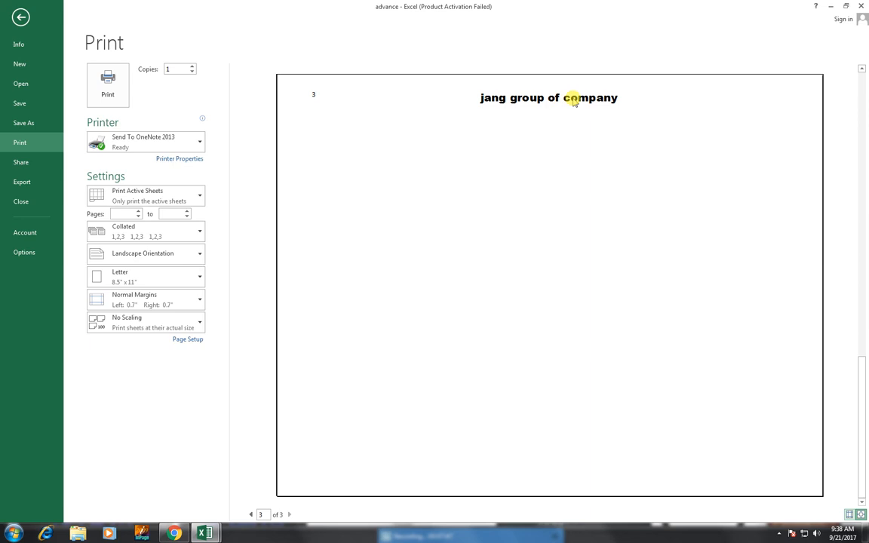
left_click(21, 17)
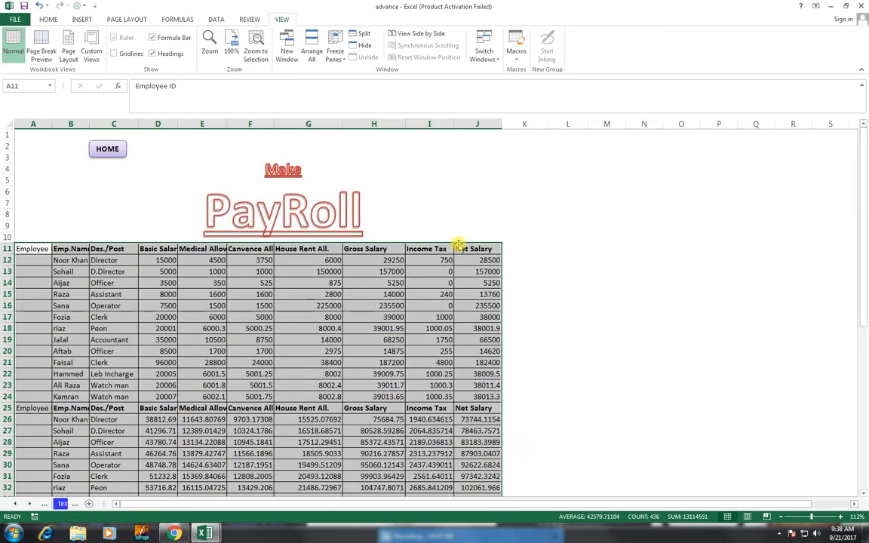
Step: Fill the selected payroll table further down to row 70 and deselect it
scroll(387, 258, "down", 13)
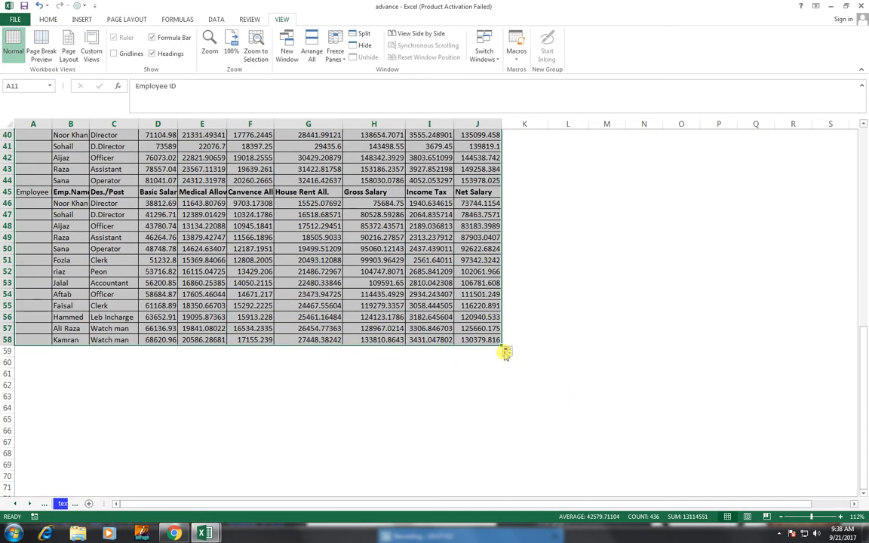
left_click_drag(502, 343, 491, 475)
scroll(370, 268, "up", 13)
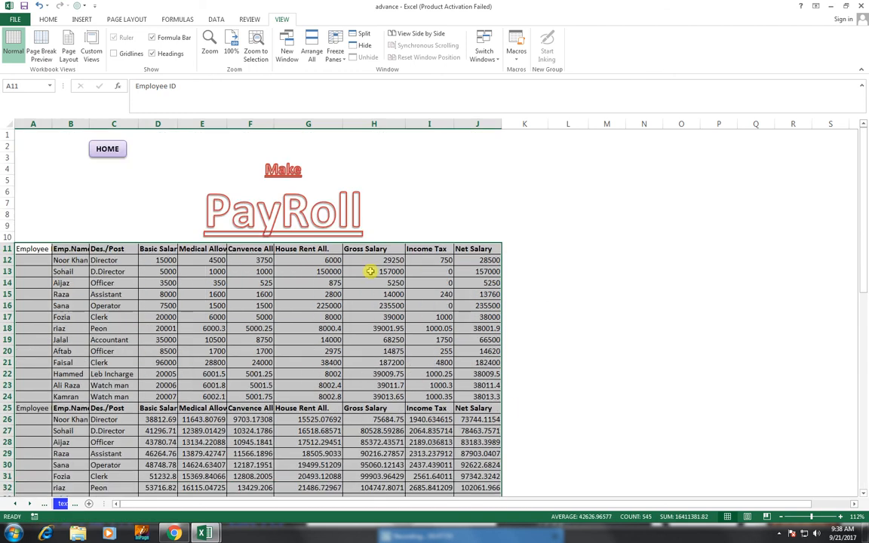
left_click(185, 159)
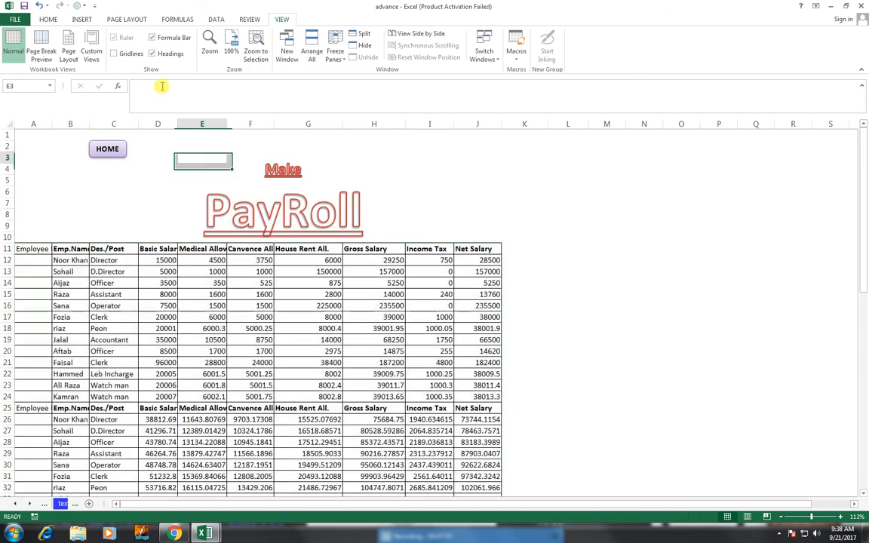
Step: Show the sheet in Page Layout view and look through the headers and footers of its pages
left_click(68, 50)
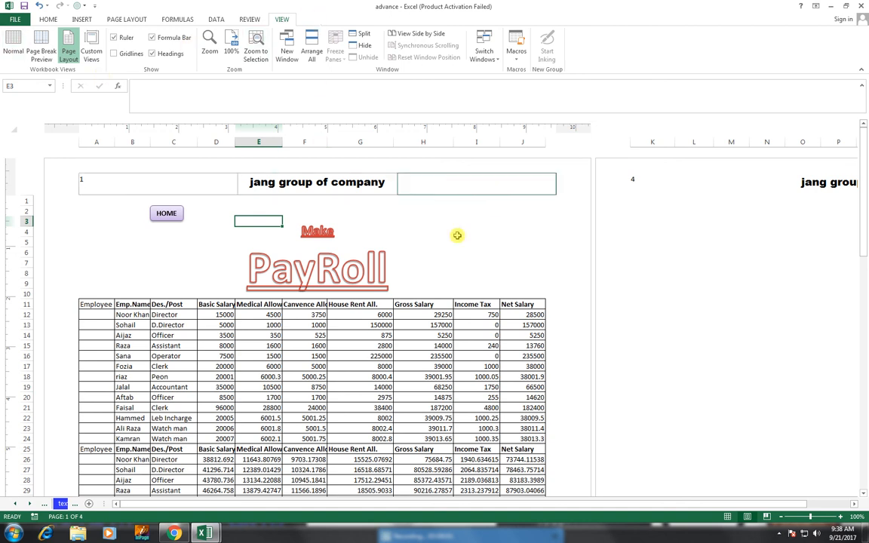
left_click(867, 323)
scroll(500, 395, "down", 14)
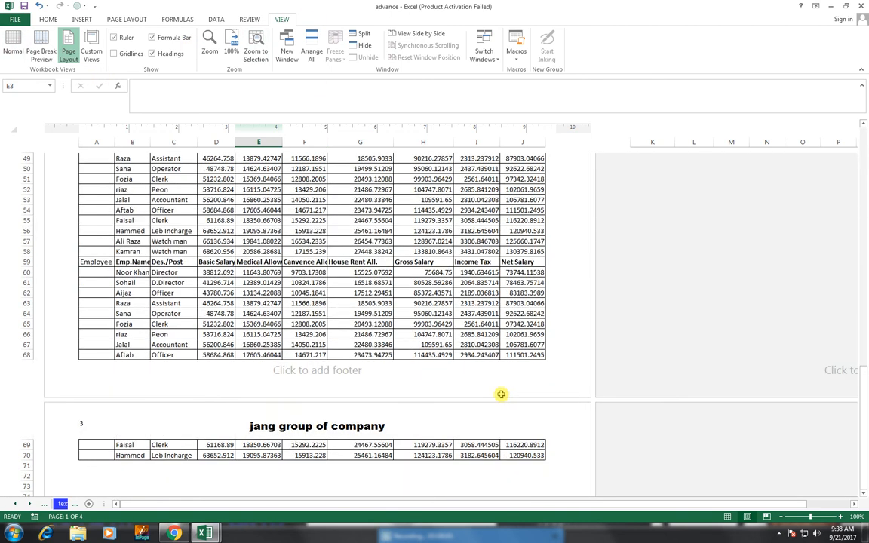
scroll(481, 390, "up", 15)
scroll(423, 370, "up", 4)
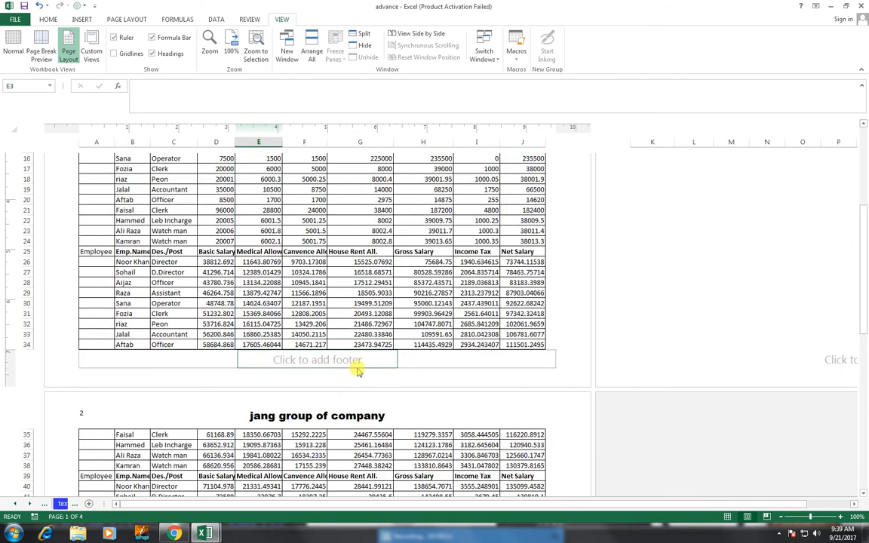
Step: Replace the page header with the preset "Page 1 of ?" and check it across the pages
left_click(322, 360)
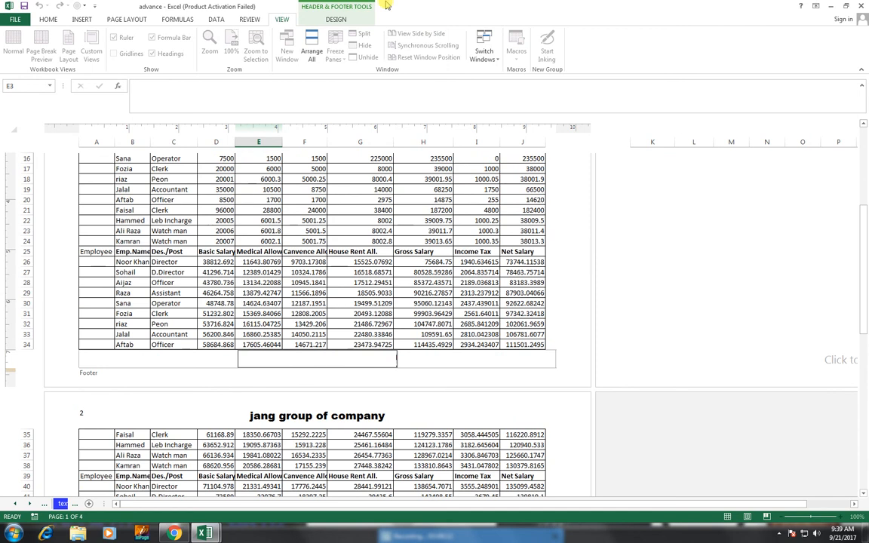
left_click(337, 19)
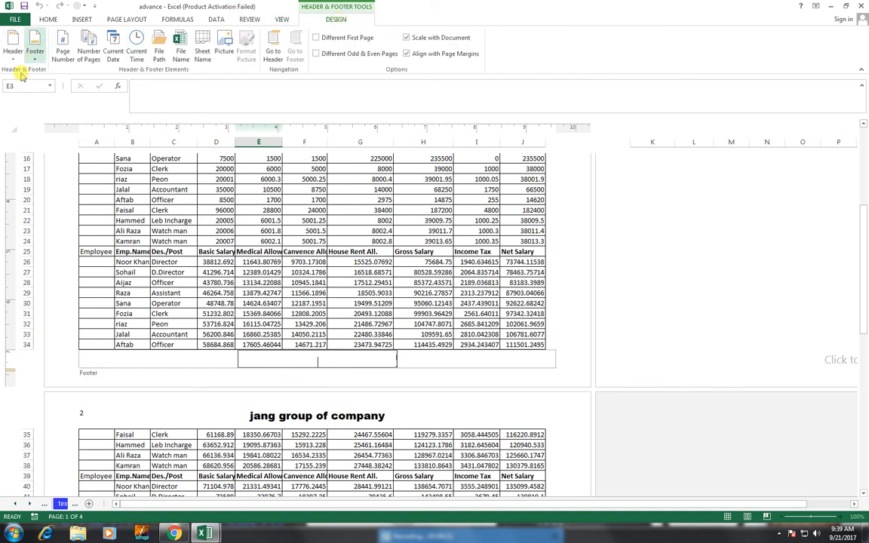
left_click(17, 56)
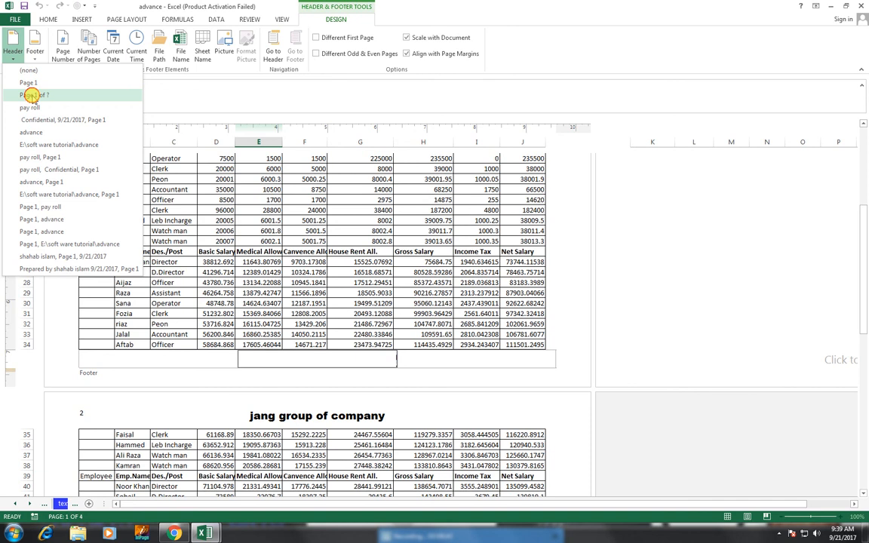
left_click(30, 95)
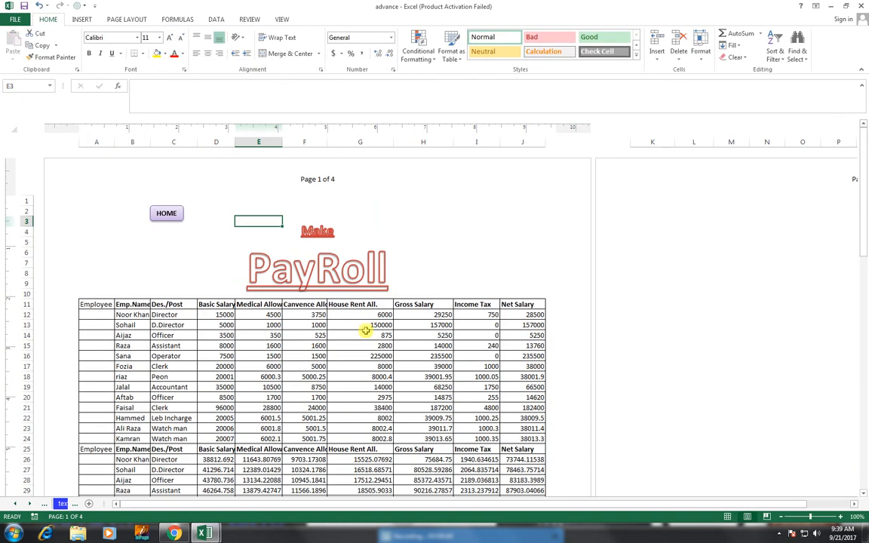
scroll(365, 330, "down", 10)
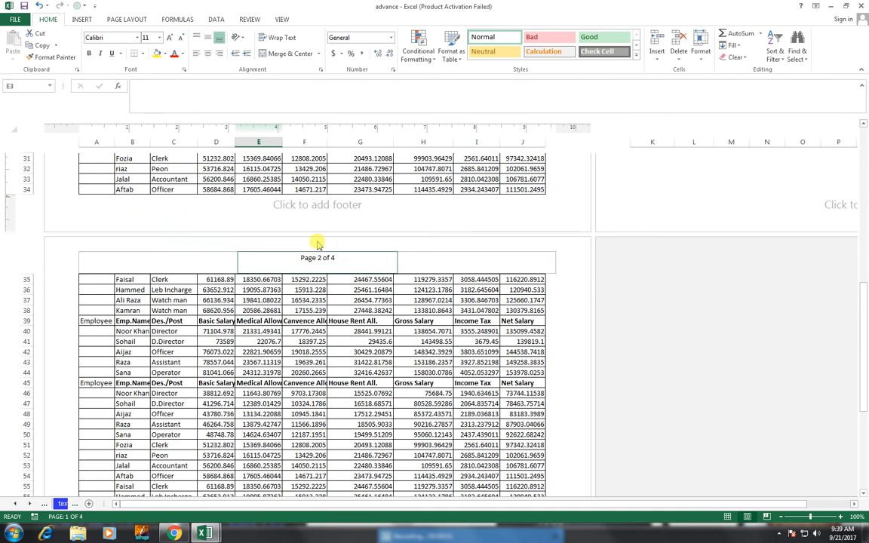
scroll(346, 300, "up", 10)
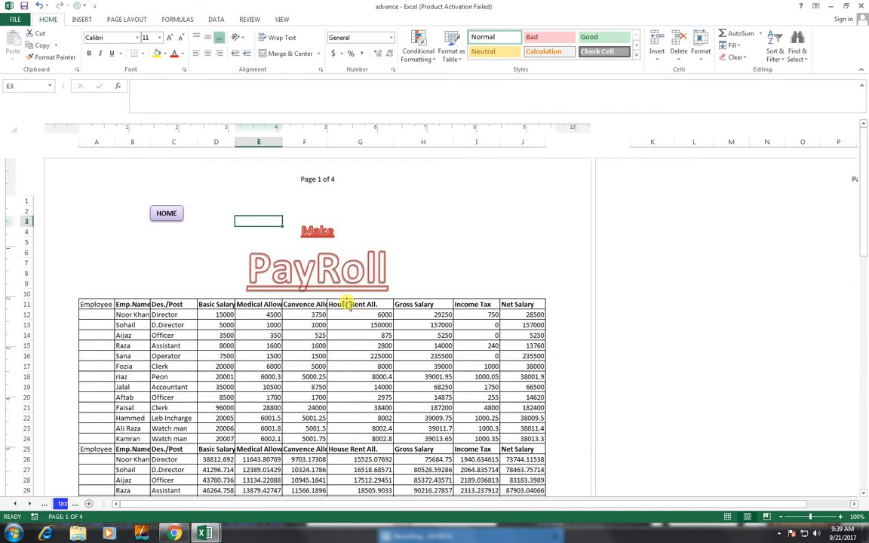
scroll(346, 302, "down", 5)
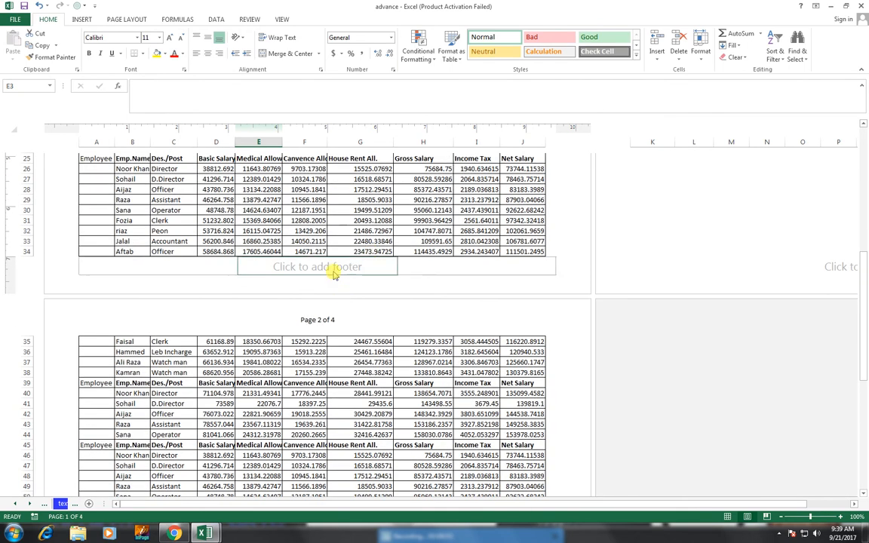
scroll(334, 274, "up", 5)
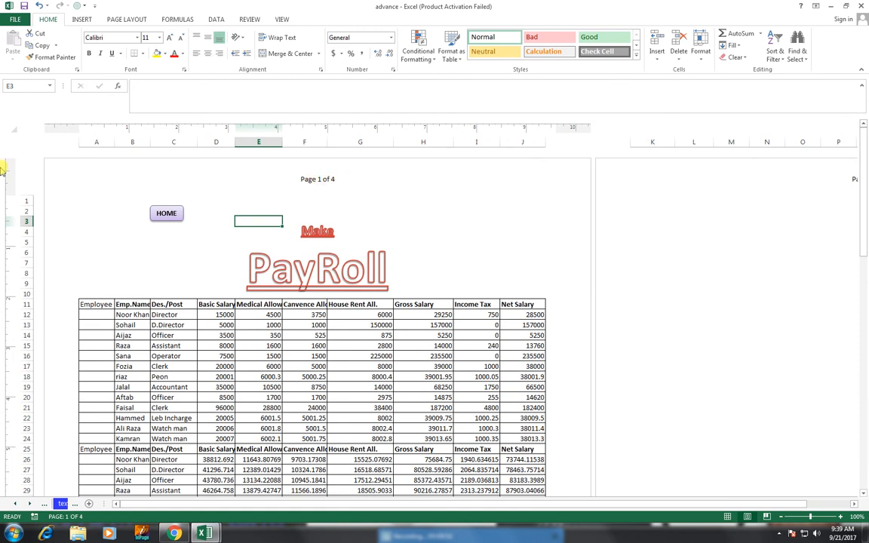
Step: Page through all four pages in the print preview to check the header numbering and leave the preview
left_click(145, 327)
left_click(18, 18)
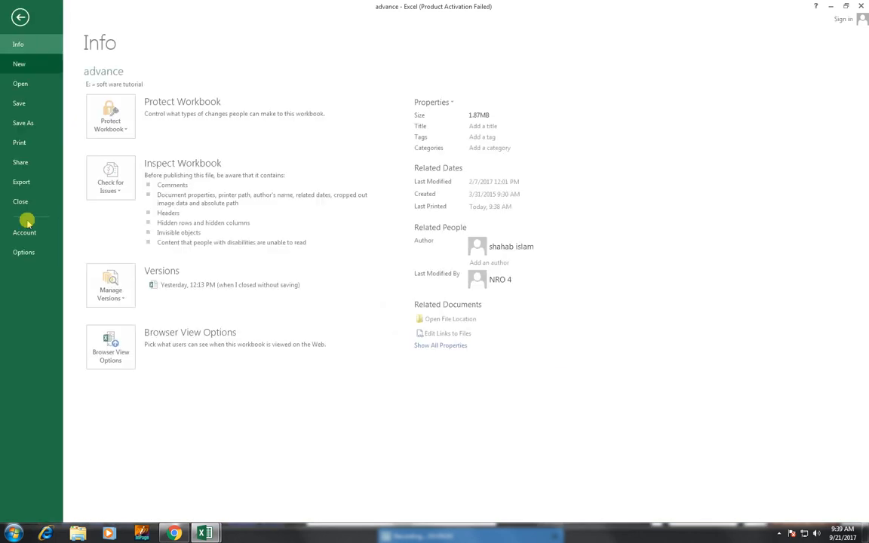
left_click(46, 143)
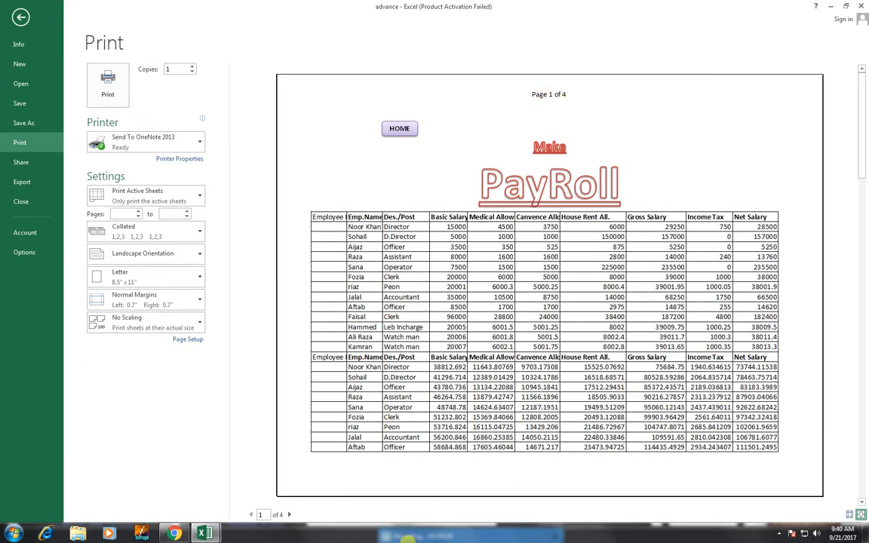
left_click(289, 515)
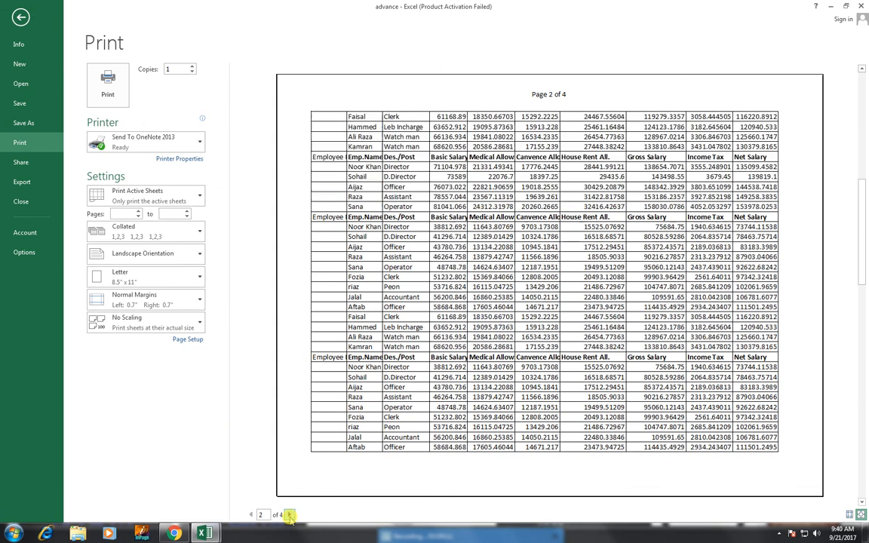
left_click(289, 515)
left_click(289, 514)
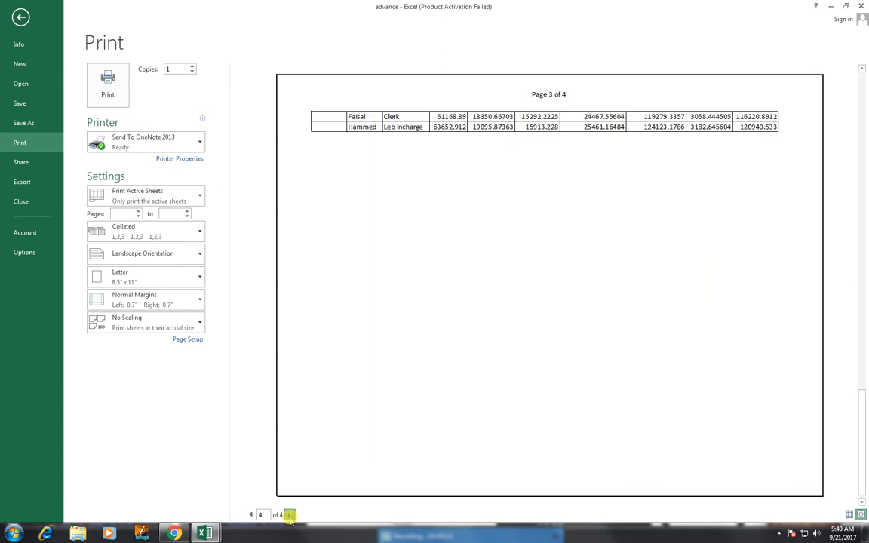
left_click(20, 16)
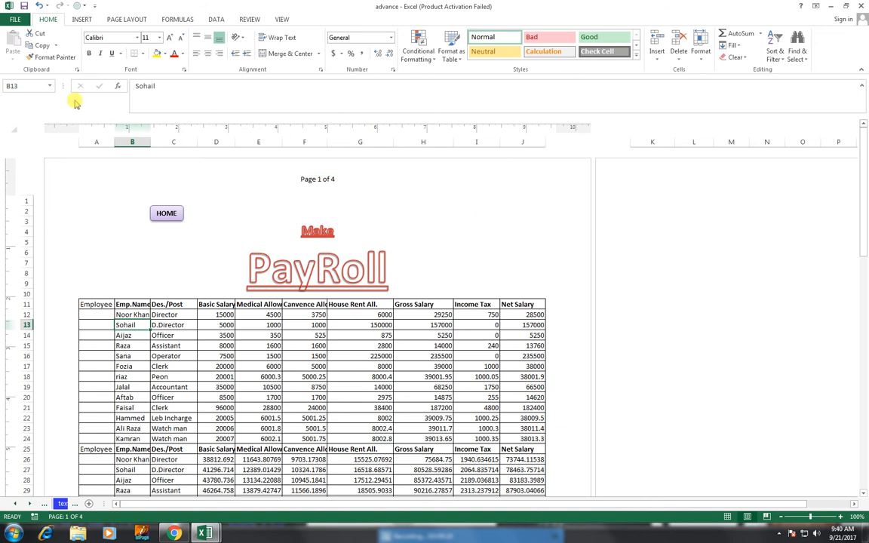
Step: Set the page footer to the preset "Page 1 of ?" and check it across the pages
left_click(299, 181)
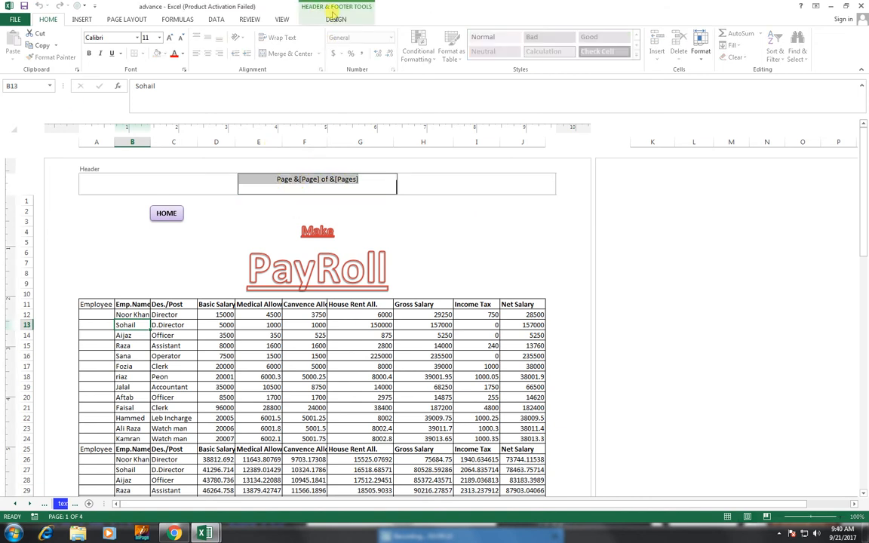
left_click(335, 18)
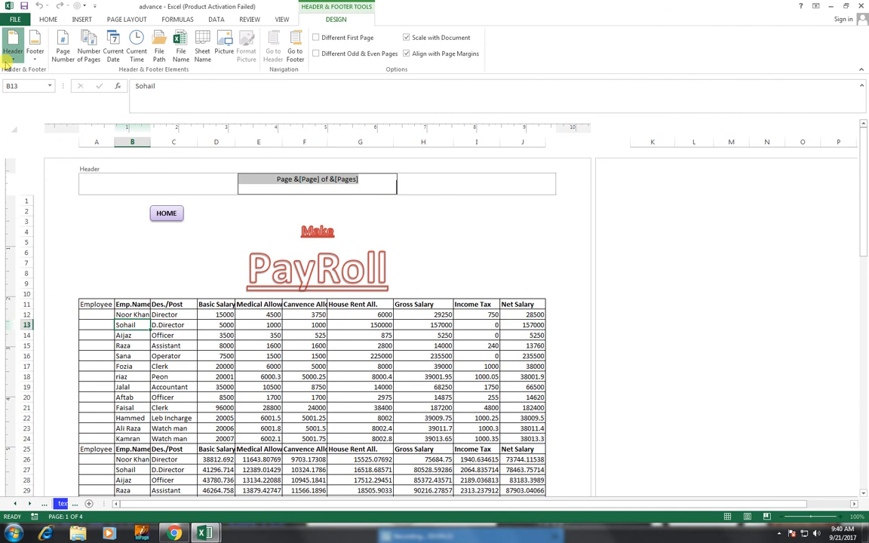
left_click(6, 59)
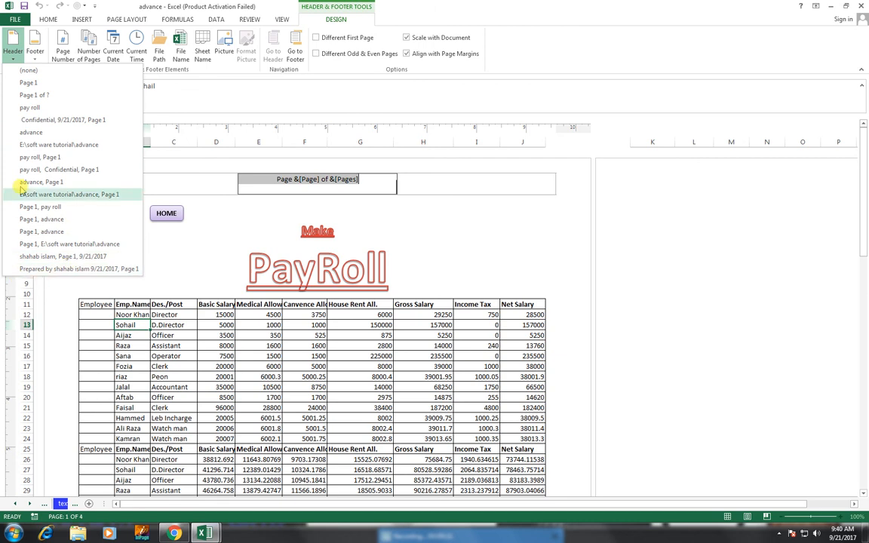
left_click(34, 59)
left_click(34, 59)
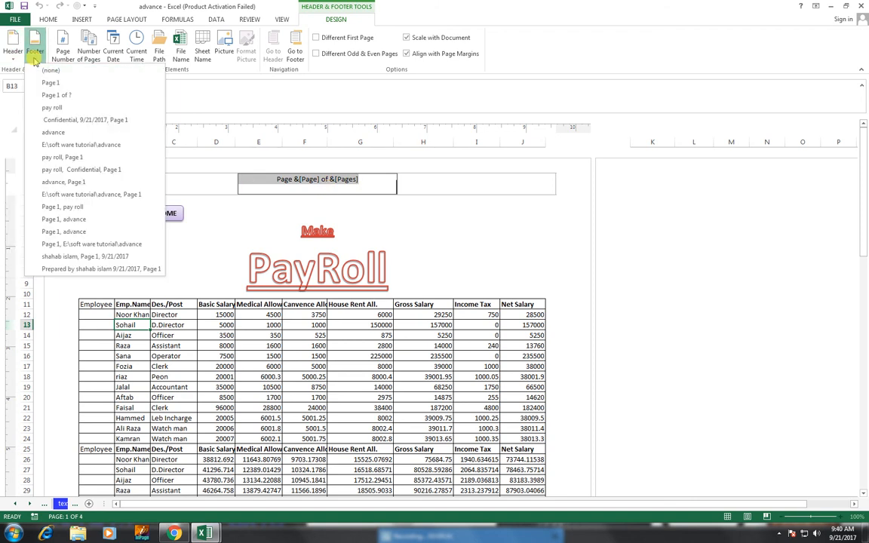
left_click(60, 99)
scroll(200, 170, "down", 10)
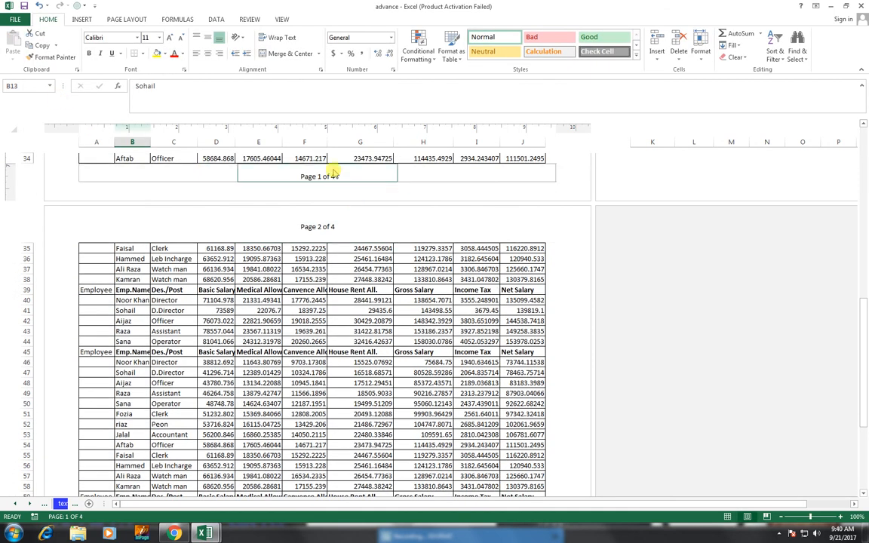
scroll(317, 226, "up", 10)
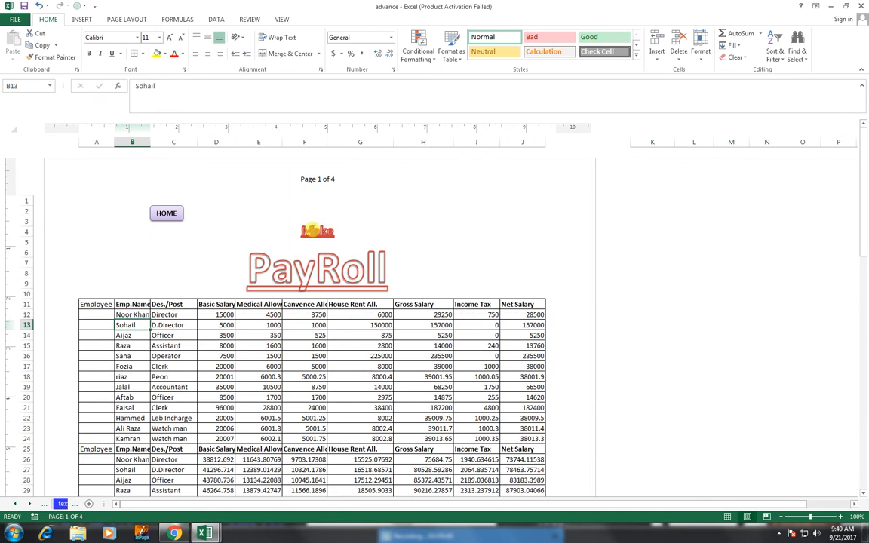
Step: Clear the center header and insert the number-of-pages element in its place
left_click(340, 181)
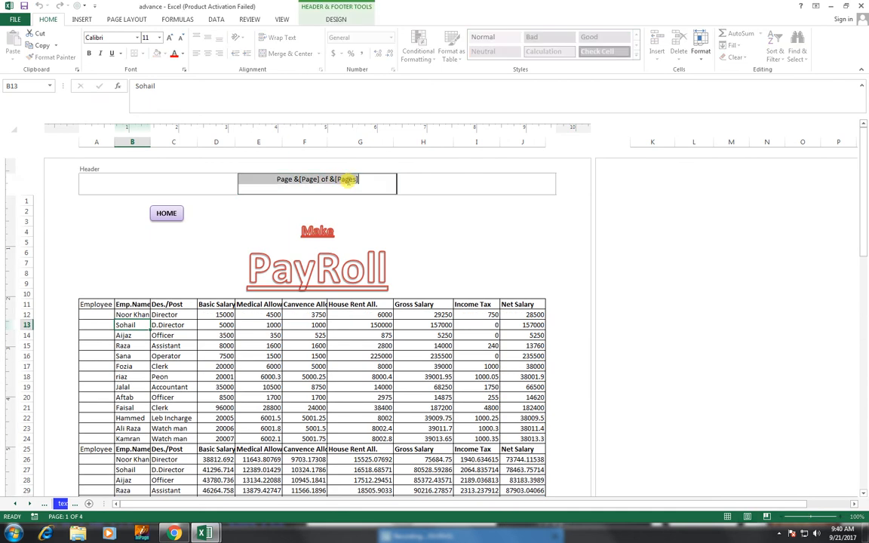
key("Delete")
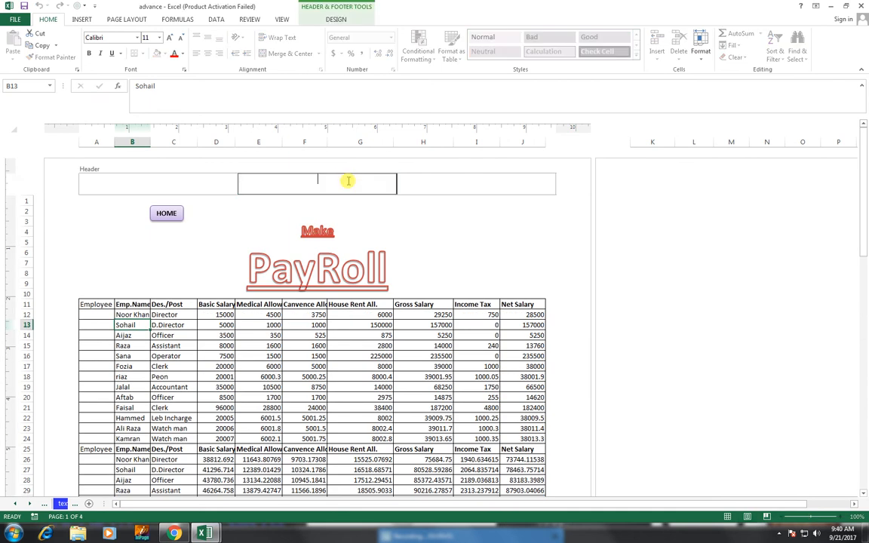
left_click(339, 19)
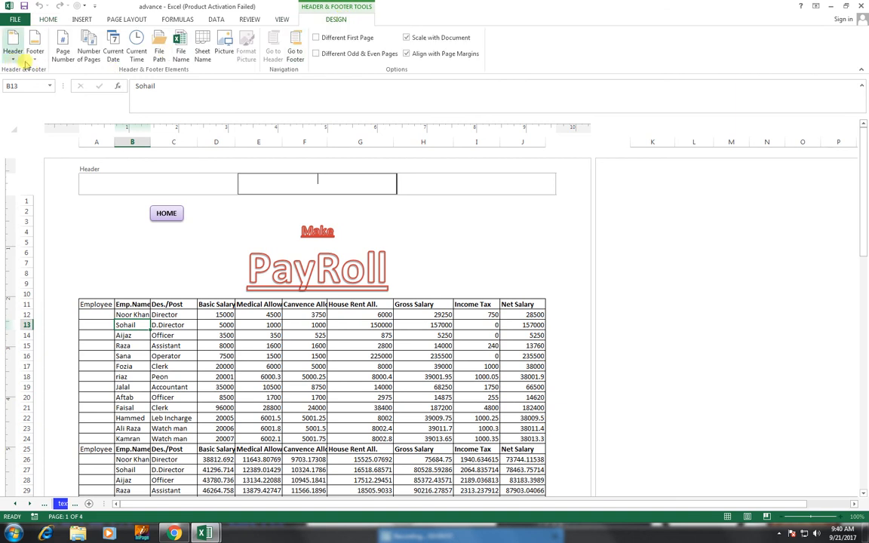
left_click(92, 65)
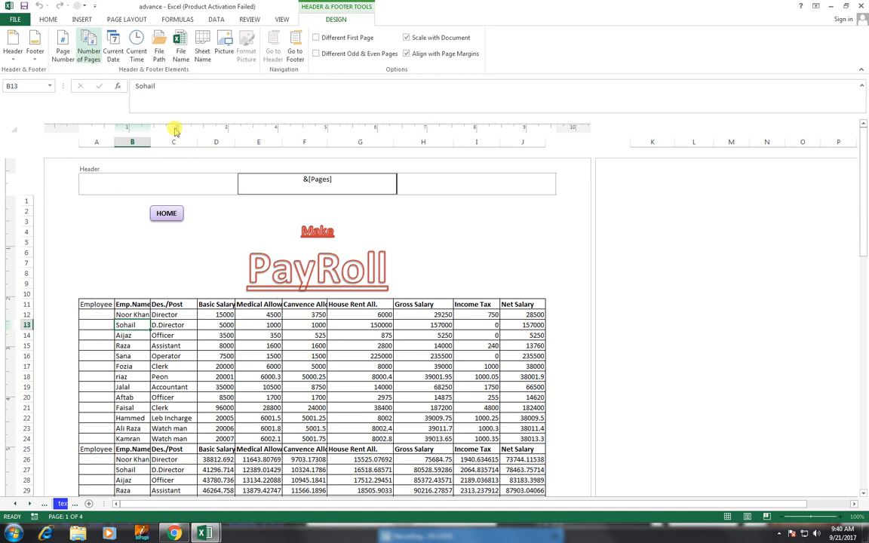
left_click(115, 246)
left_click(170, 346)
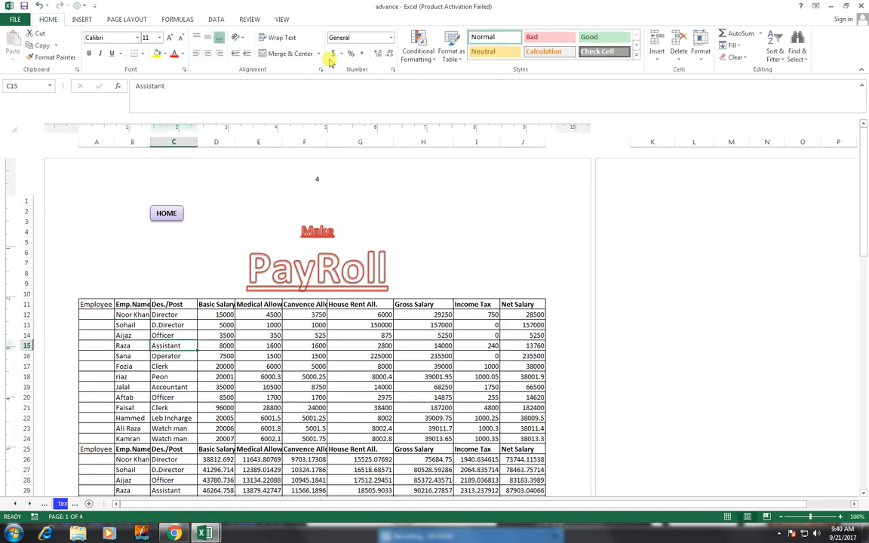
Step: Return the sheet to Normal view, then check the header and footer on all four pages in the print preview
left_click(282, 19)
left_click(14, 44)
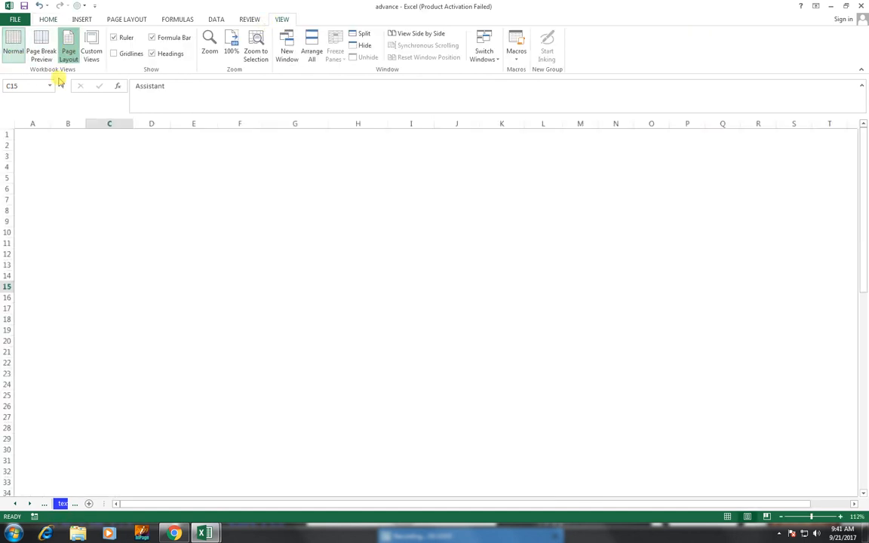
left_click(14, 19)
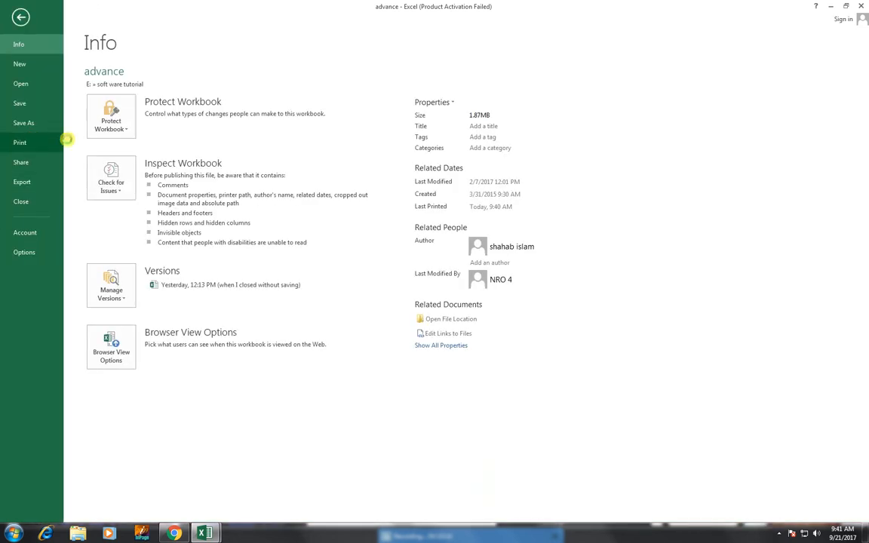
left_click(59, 142)
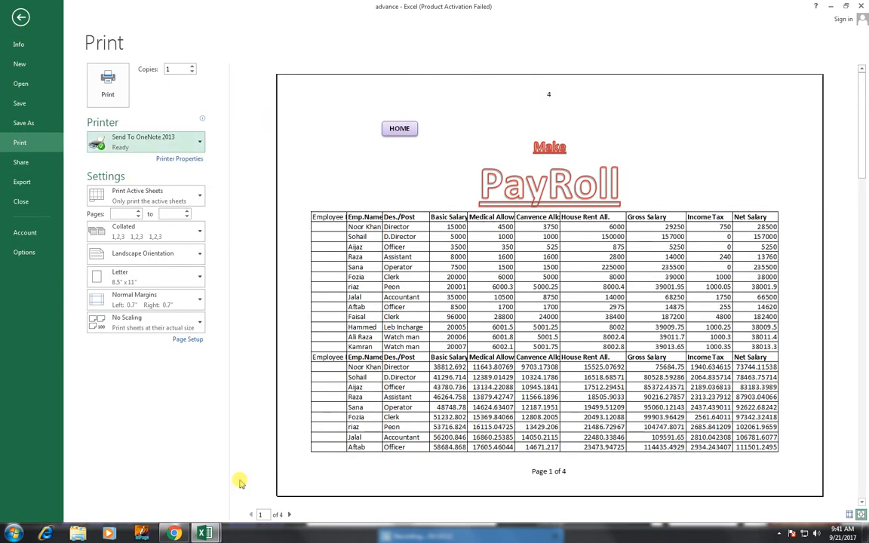
left_click(289, 515)
left_click(289, 515)
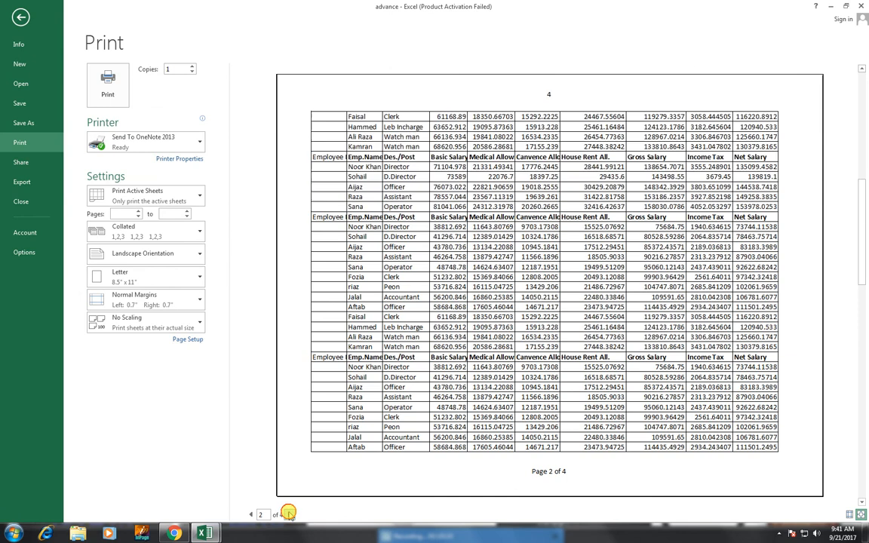
left_click(249, 515)
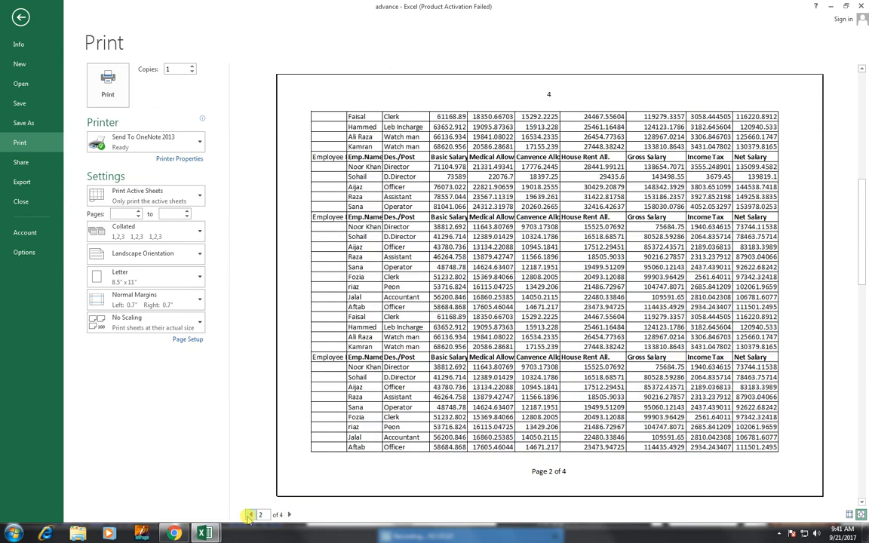
left_click(250, 514)
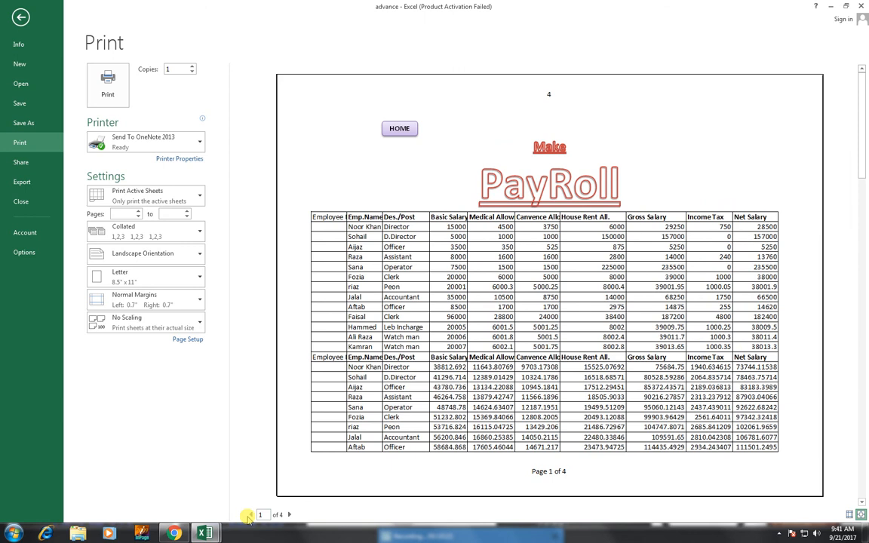
left_click(291, 515)
left_click(291, 515)
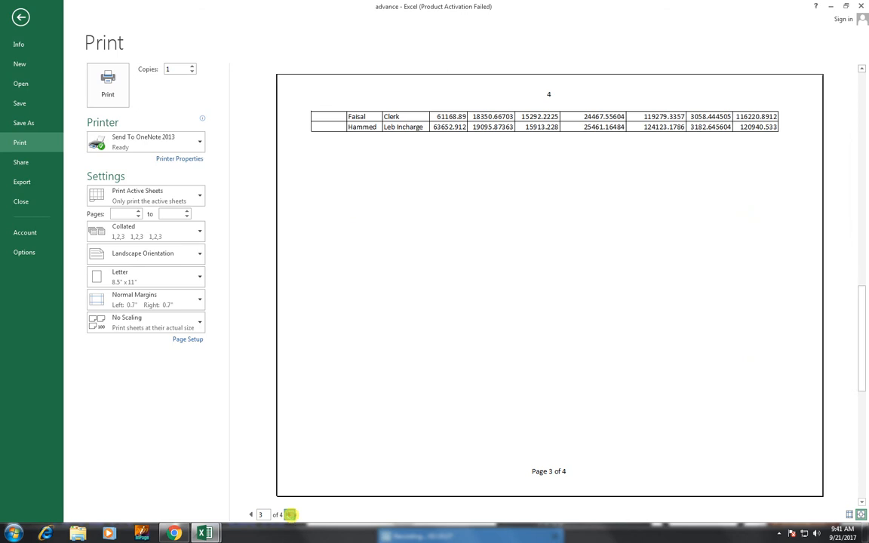
left_click(290, 514)
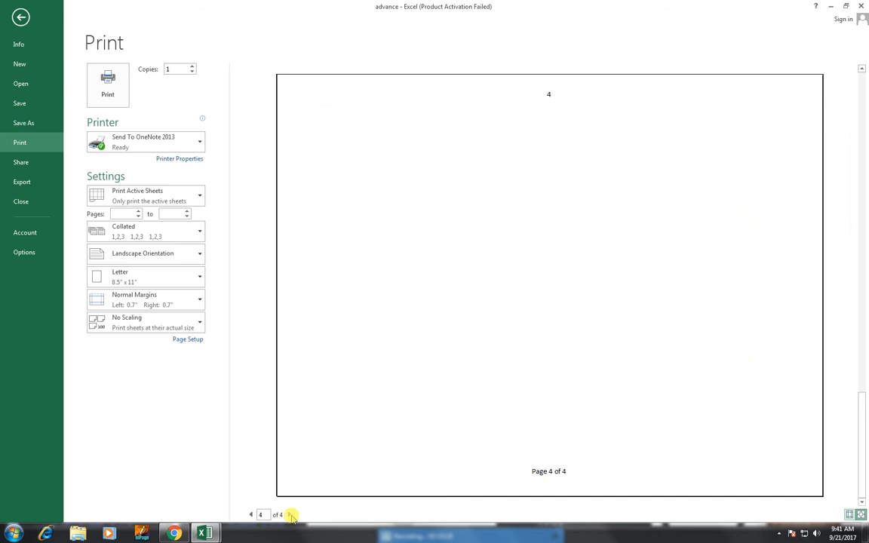
left_click(19, 18)
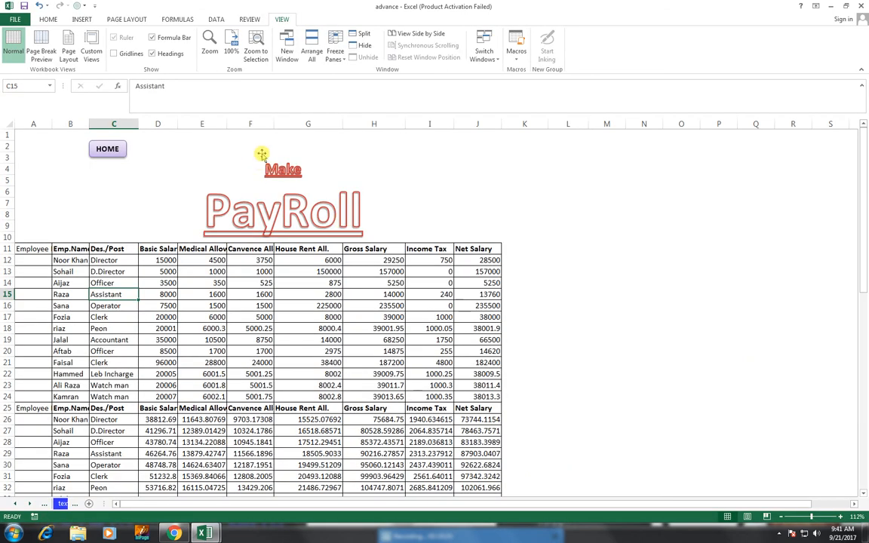
Step: Replace the center header content in Page Layout view with the sample picture Desert and look at the picture's size settings
left_click(237, 142)
left_click(297, 149)
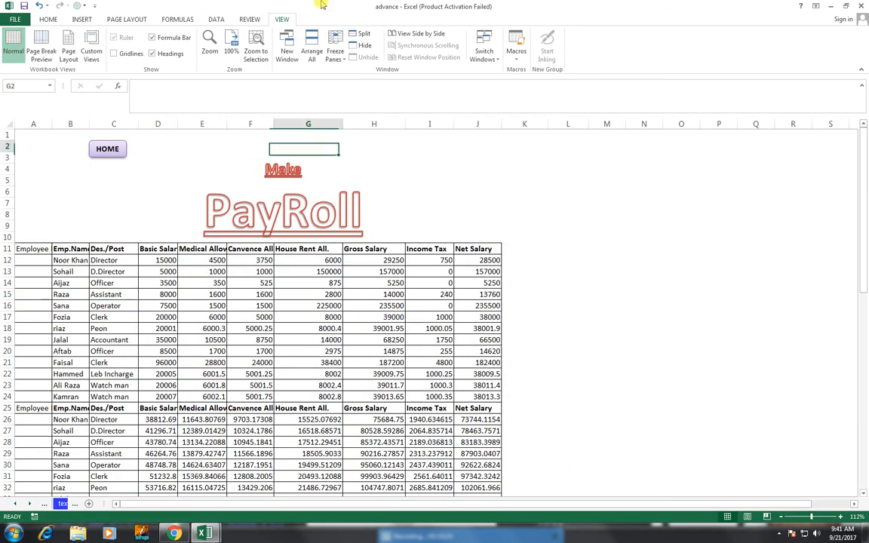
left_click(67, 45)
left_click(315, 177)
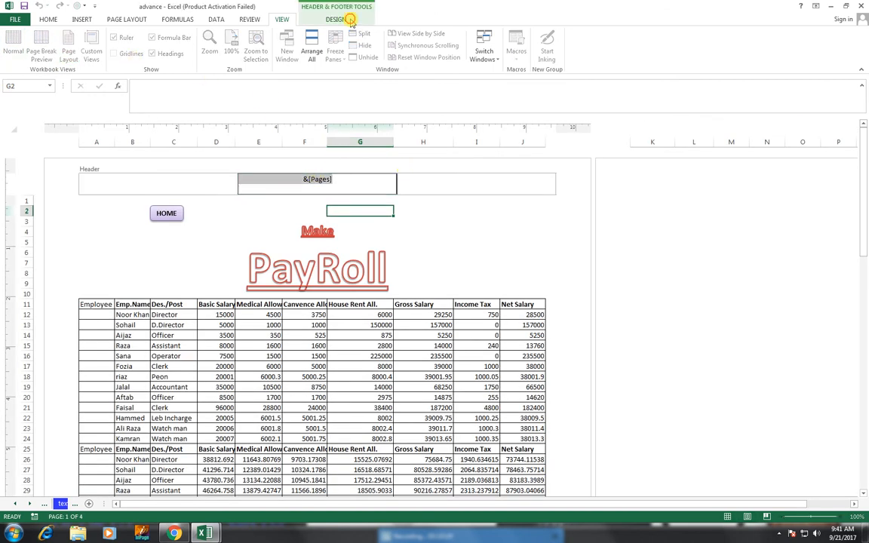
left_click(351, 21)
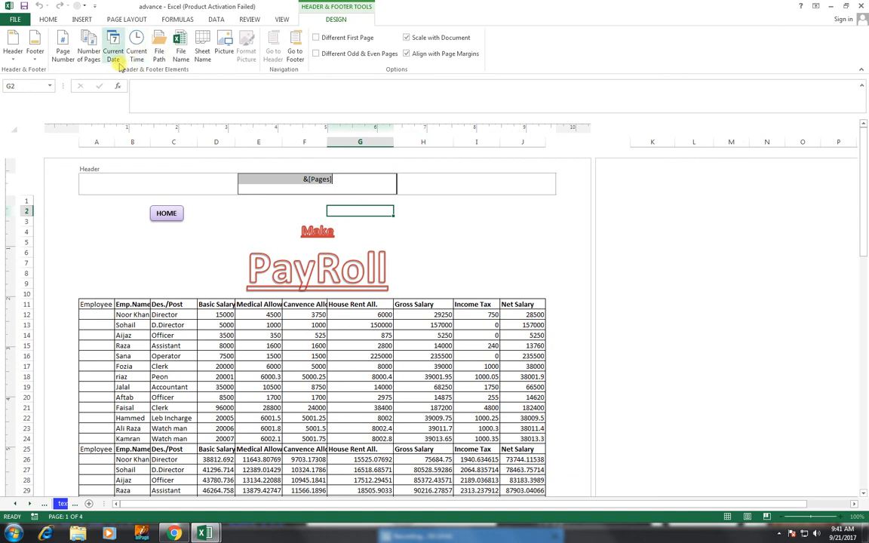
mouse_move(846, 532)
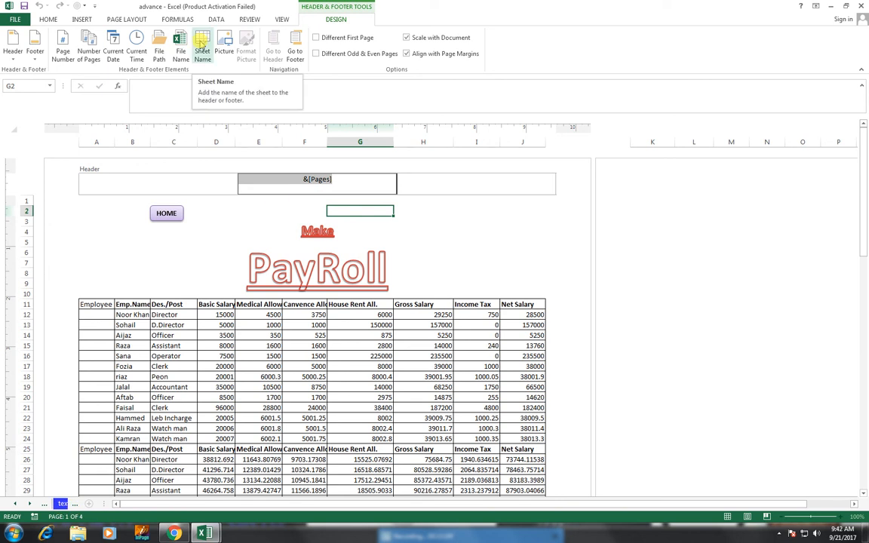
left_click(224, 43)
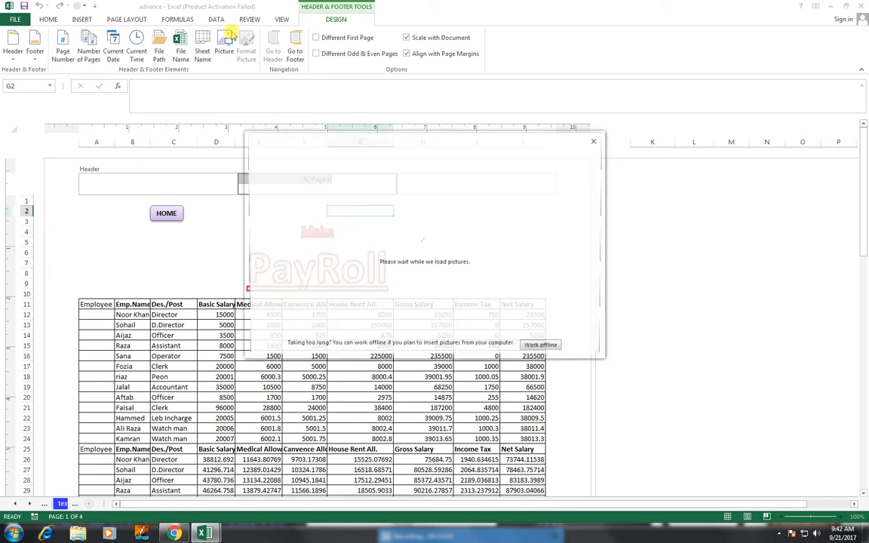
left_click(543, 349)
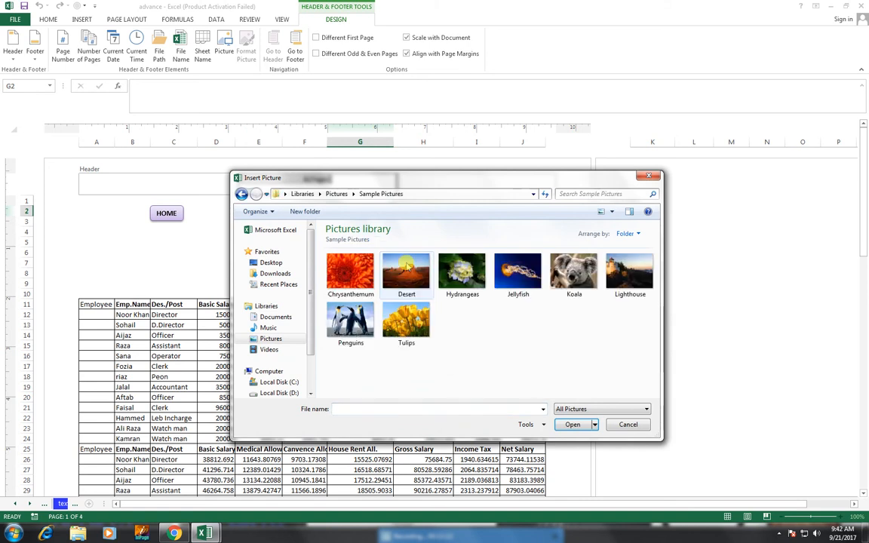
left_click(407, 267)
left_click(575, 425)
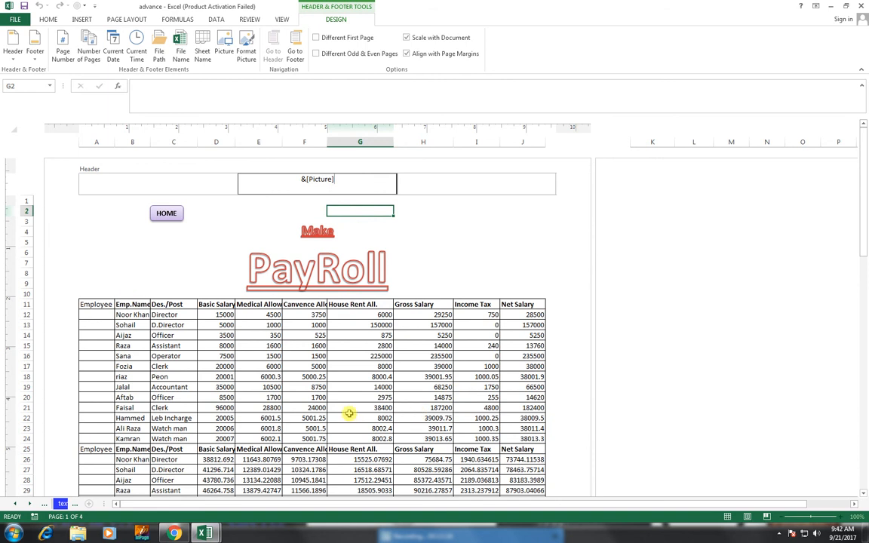
left_click(246, 56)
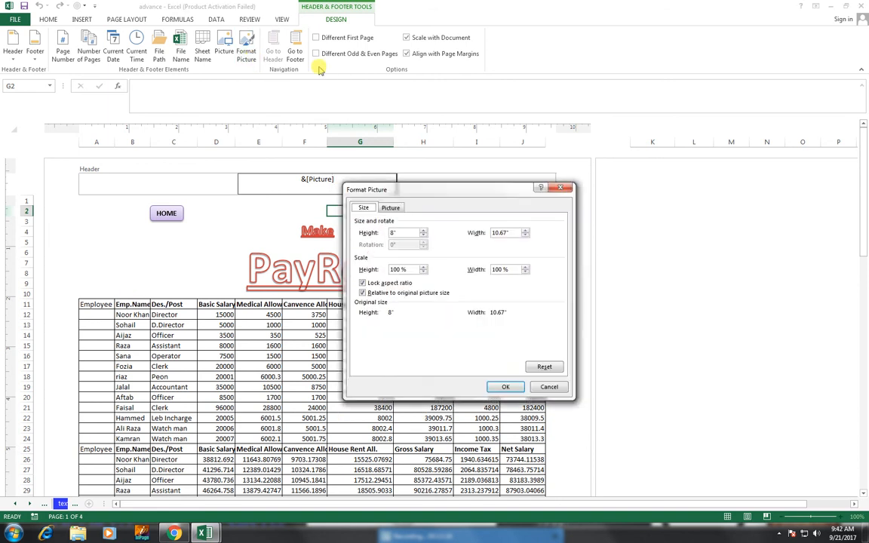
left_click(549, 387)
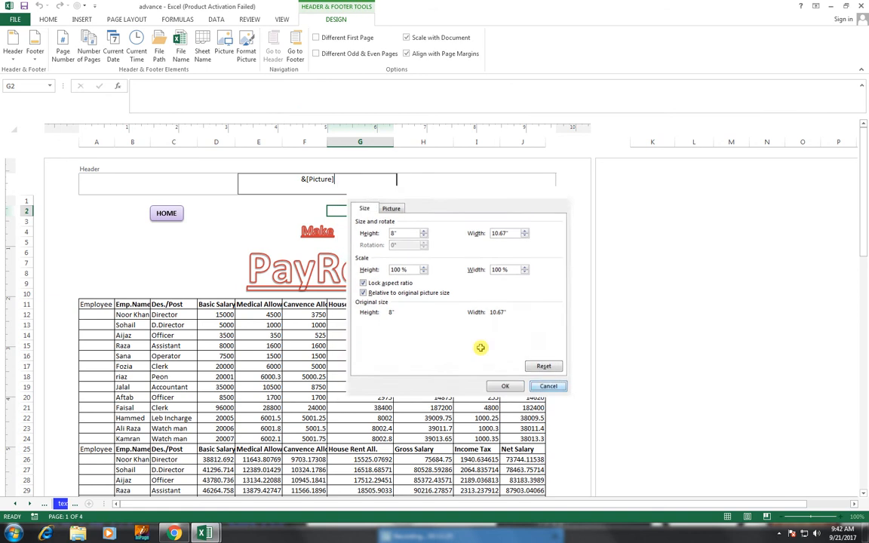
Step: Finish editing the header and check the picture across the pages and in the print preview
left_click(226, 230)
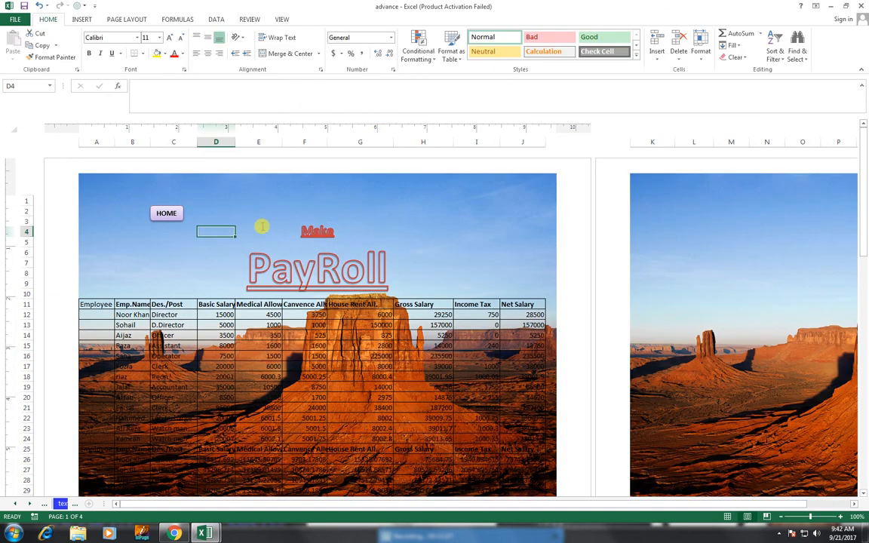
scroll(402, 270, "down", 7)
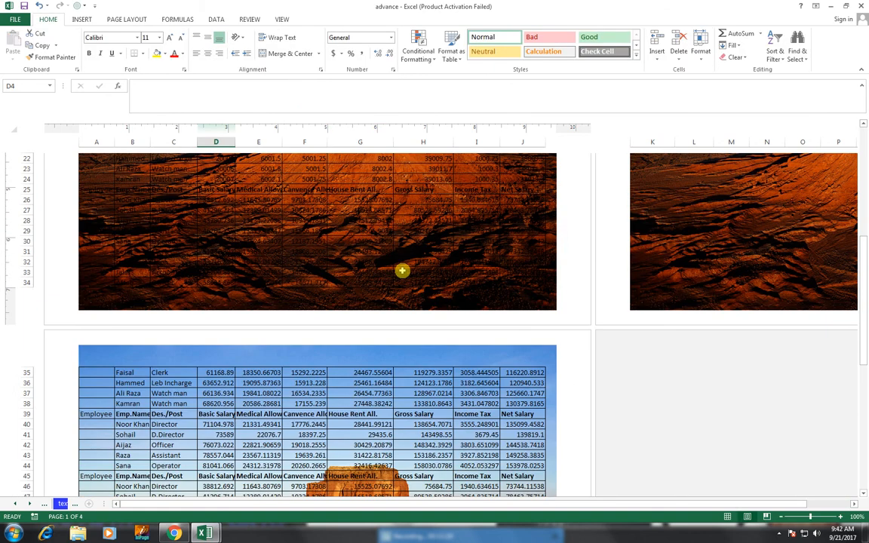
scroll(402, 270, "down", 3)
scroll(402, 270, "down", 3)
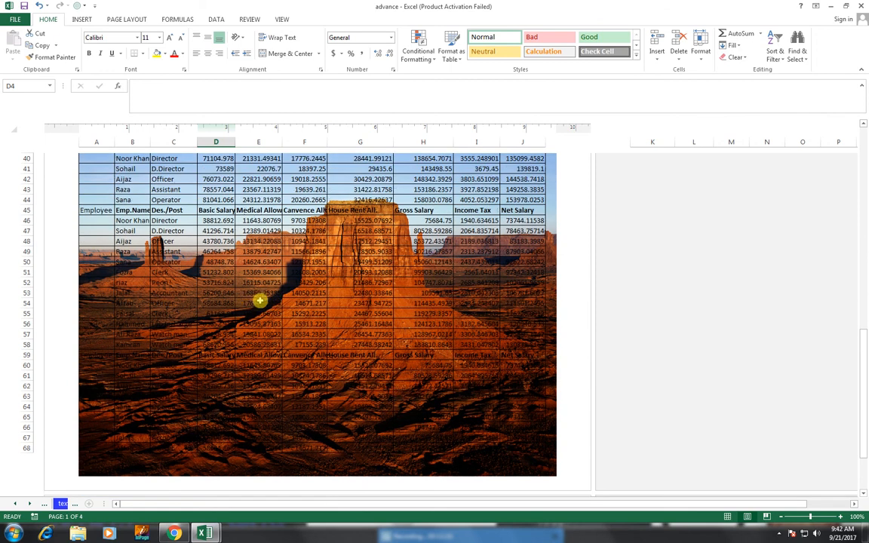
scroll(260, 301, "up", 6)
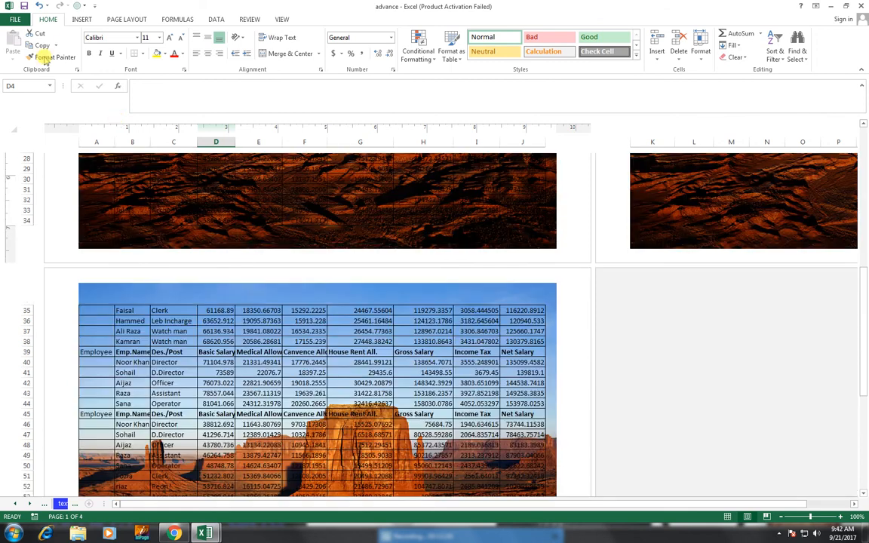
left_click(14, 18)
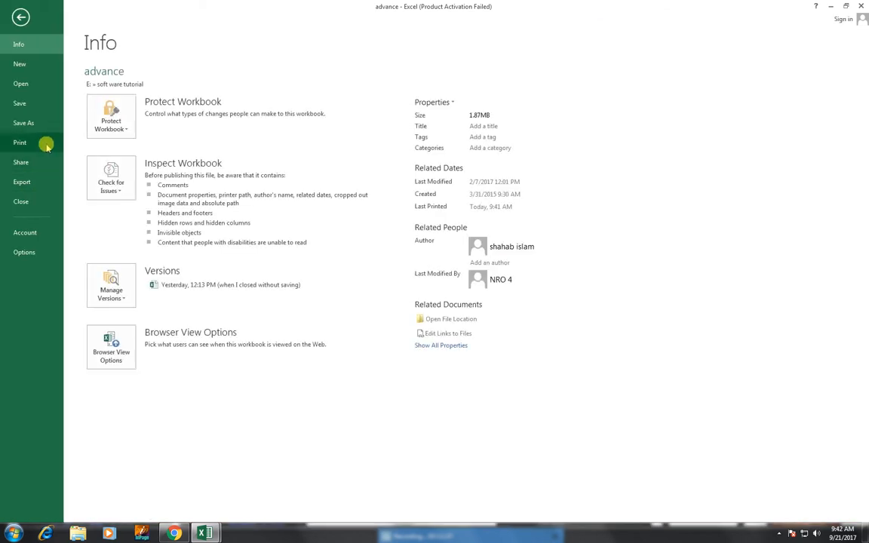
left_click(46, 146)
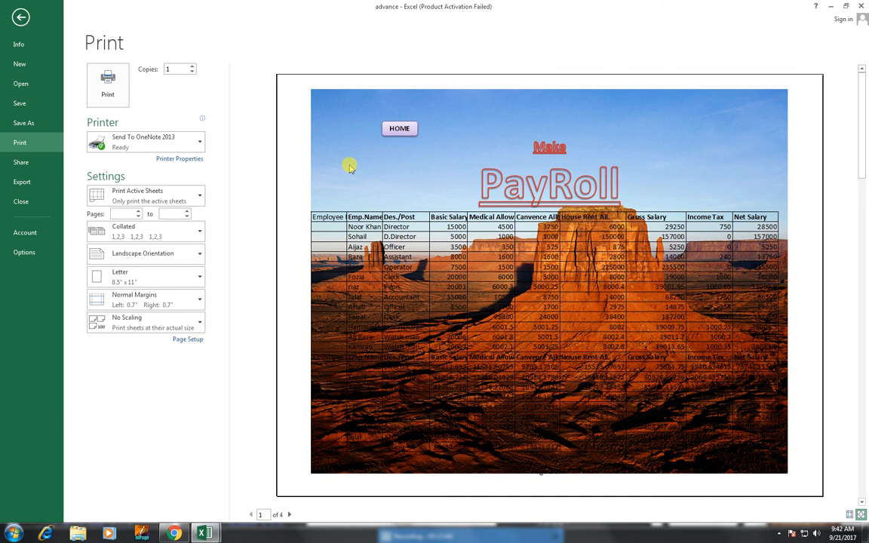
Step: Close the print preview, select the picture in the center header and reduce its height to 6.1" with the aspect ratio locked
left_click(21, 17)
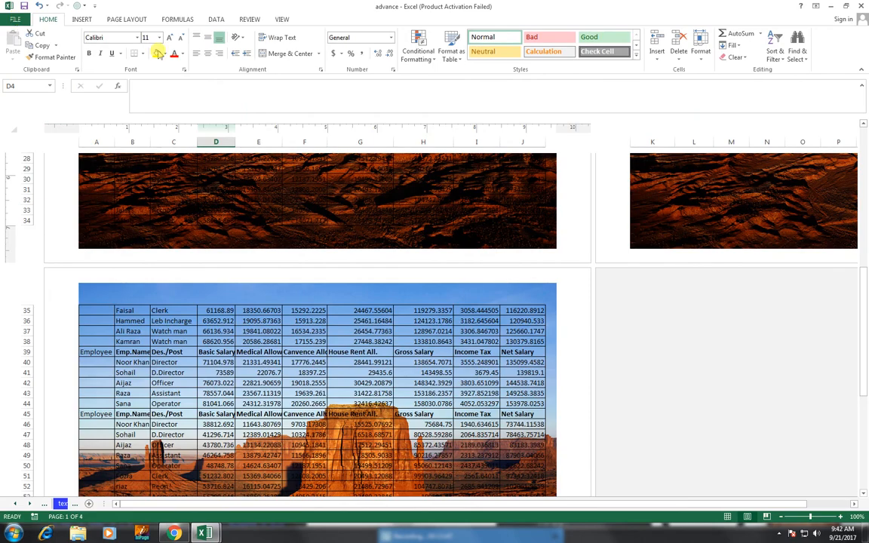
scroll(293, 280, "up", 5)
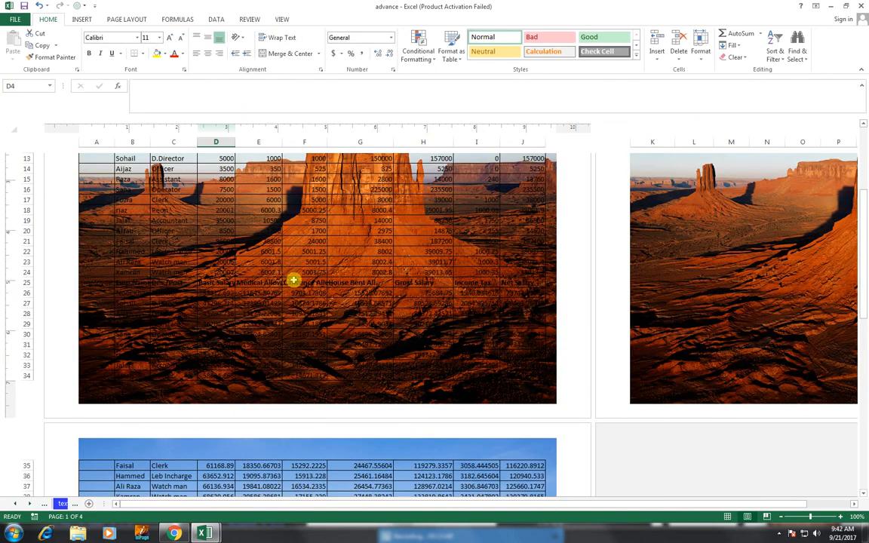
scroll(294, 280, "up", 3)
left_click(283, 181)
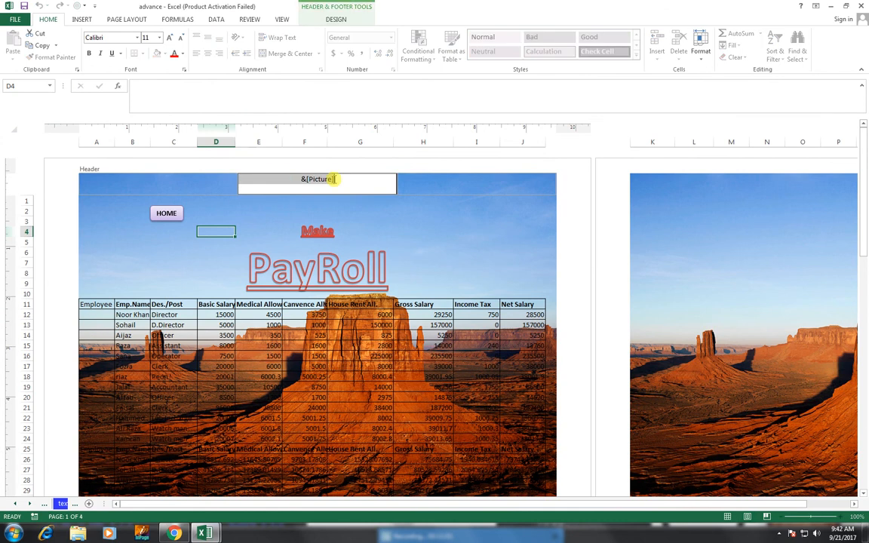
left_click(335, 19)
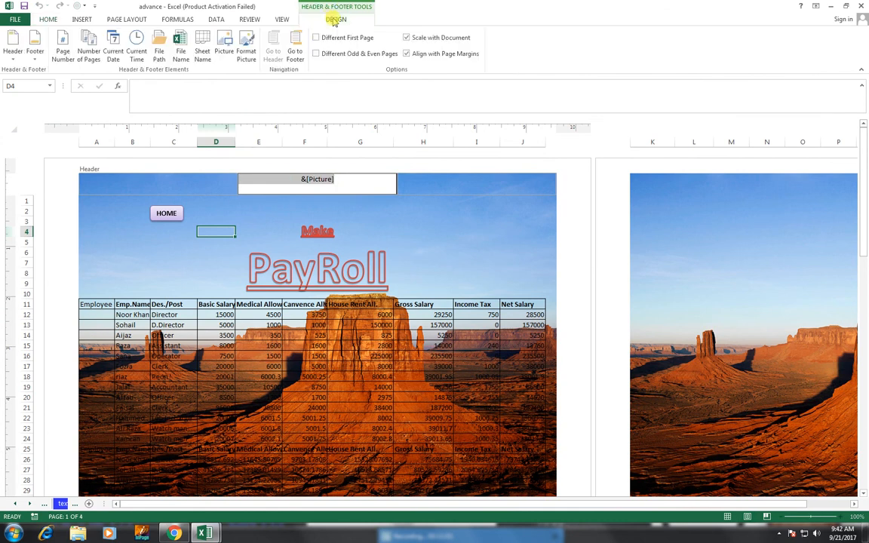
left_click(231, 58)
left_click(247, 54)
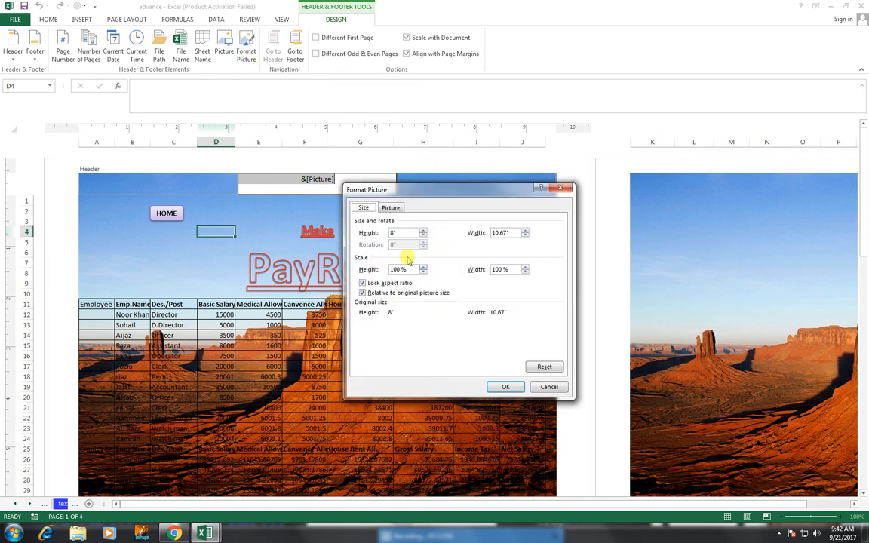
left_click(424, 236)
left_click(424, 236)
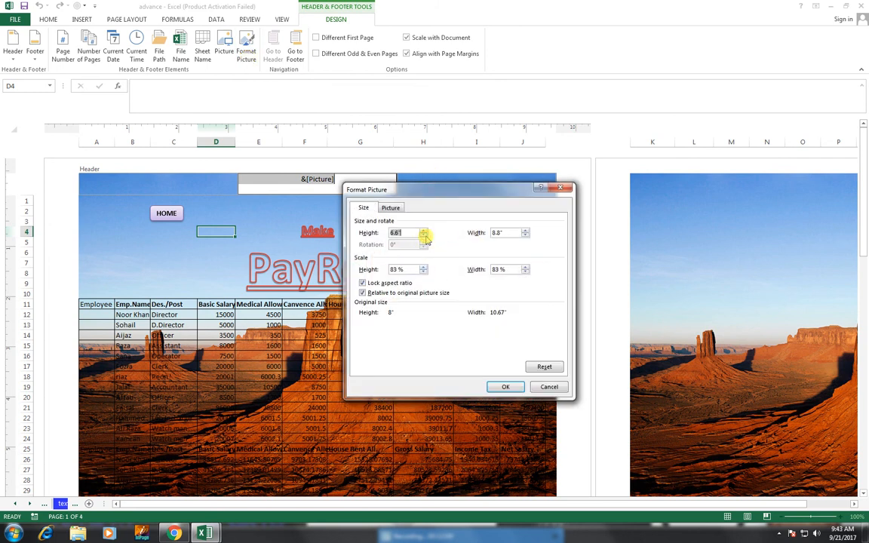
left_click(506, 386)
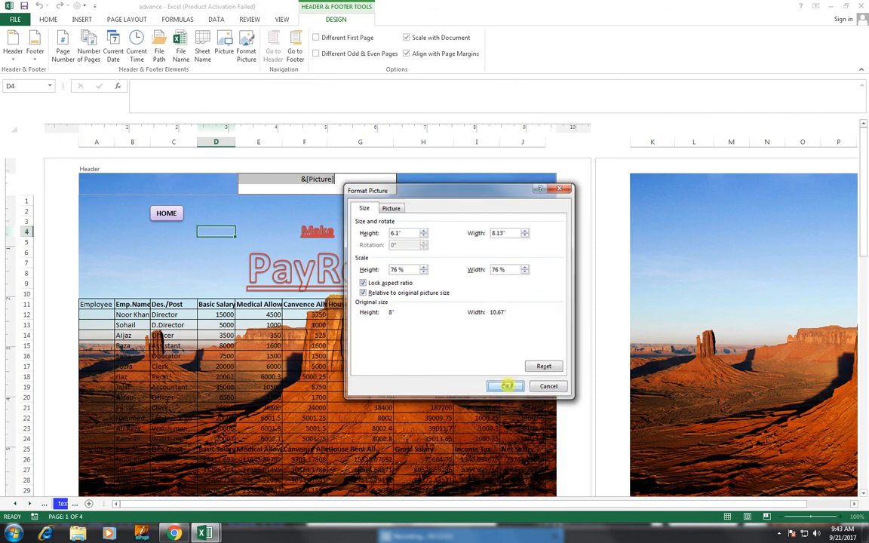
Step: Lower the header picture's brightness to 4%
left_click(246, 41)
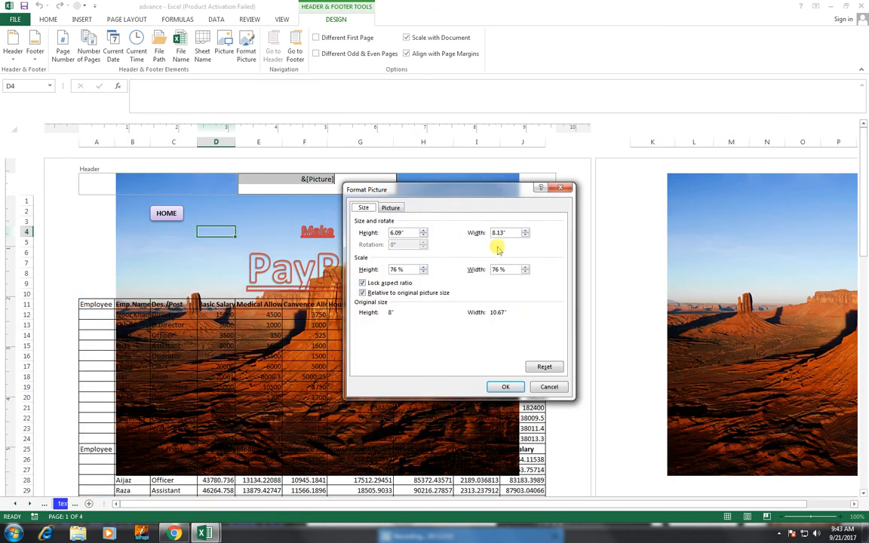
left_click(398, 209)
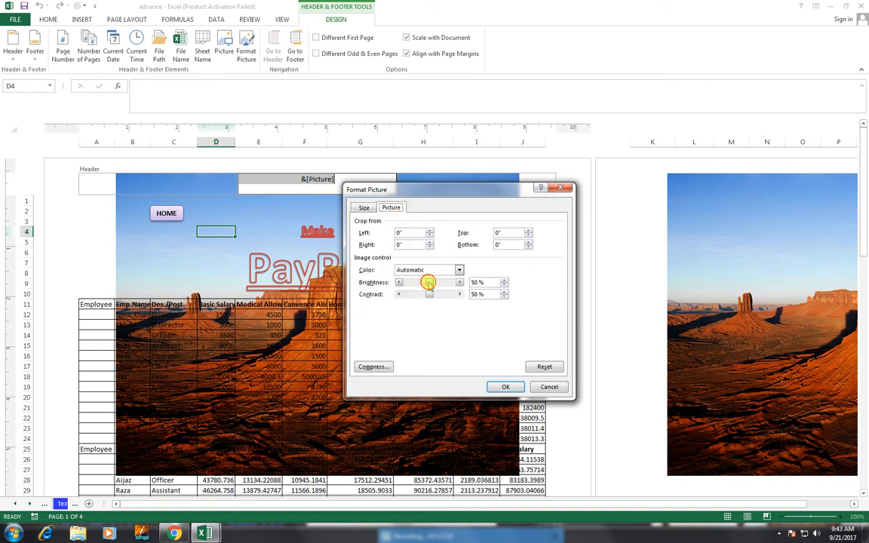
left_click_drag(428, 282, 409, 282)
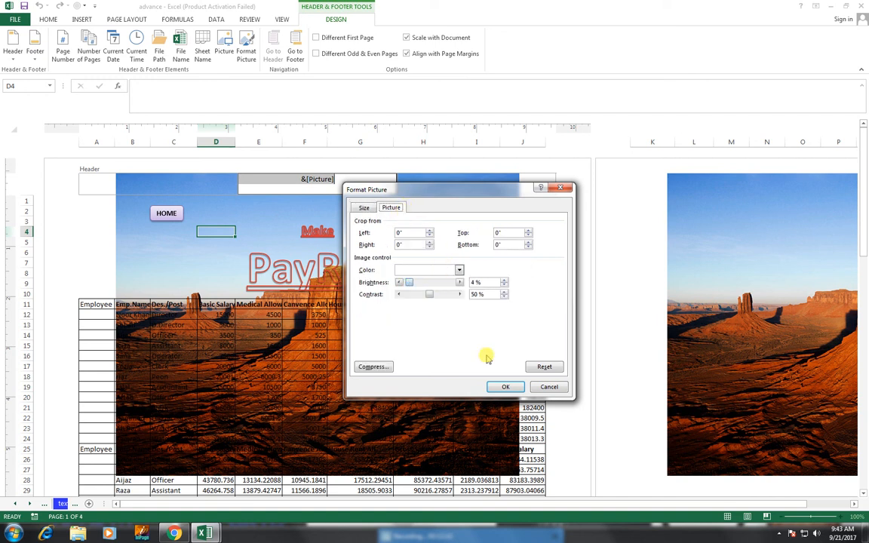
left_click(504, 388)
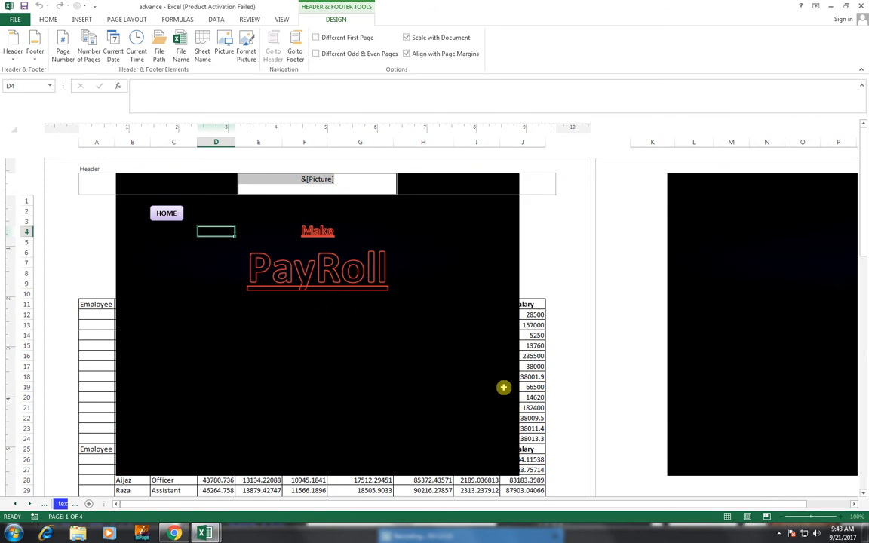
Step: Raise the header picture's brightness to 100%
left_click(251, 59)
left_click(391, 207)
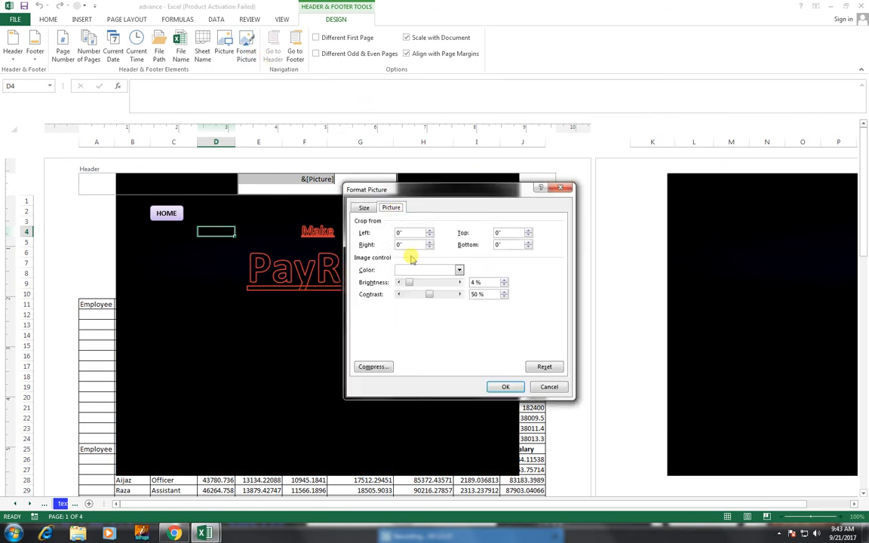
left_click_drag(409, 283, 458, 282)
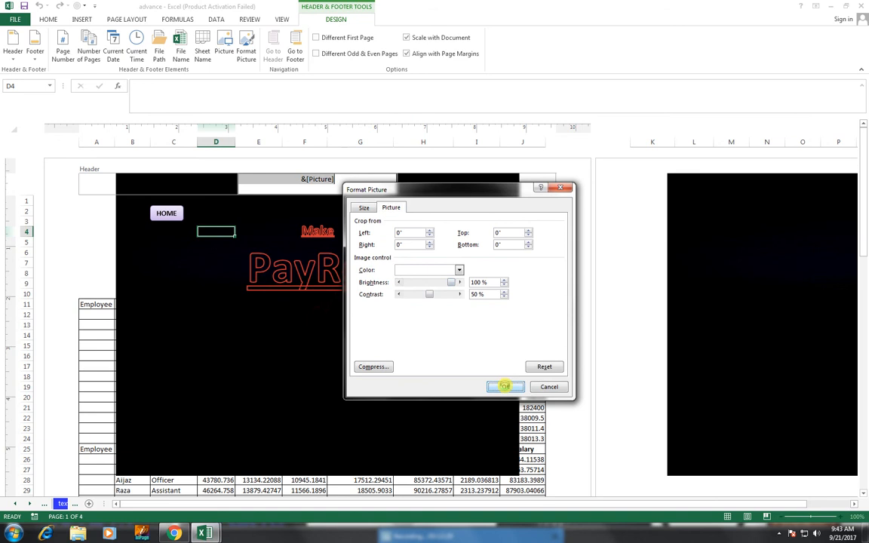
left_click(503, 386)
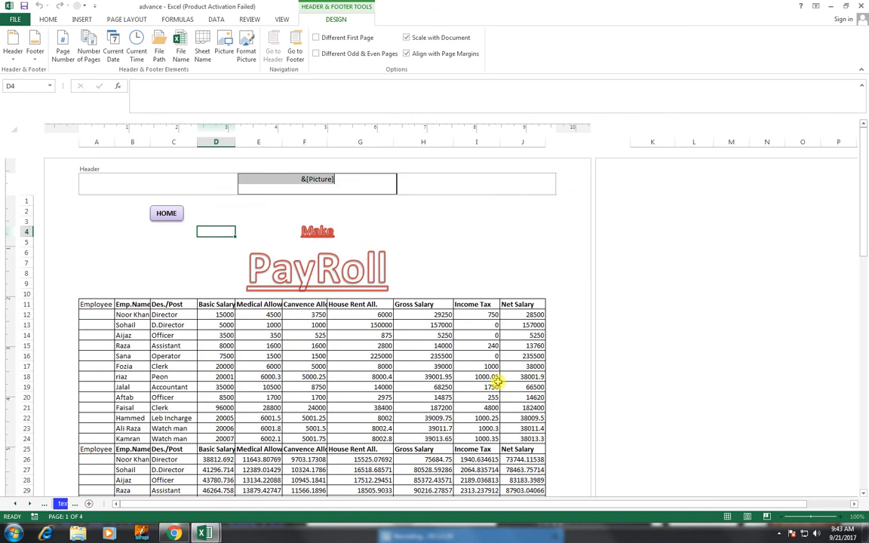
Step: Set the header picture's brightness to 63%
left_click(252, 57)
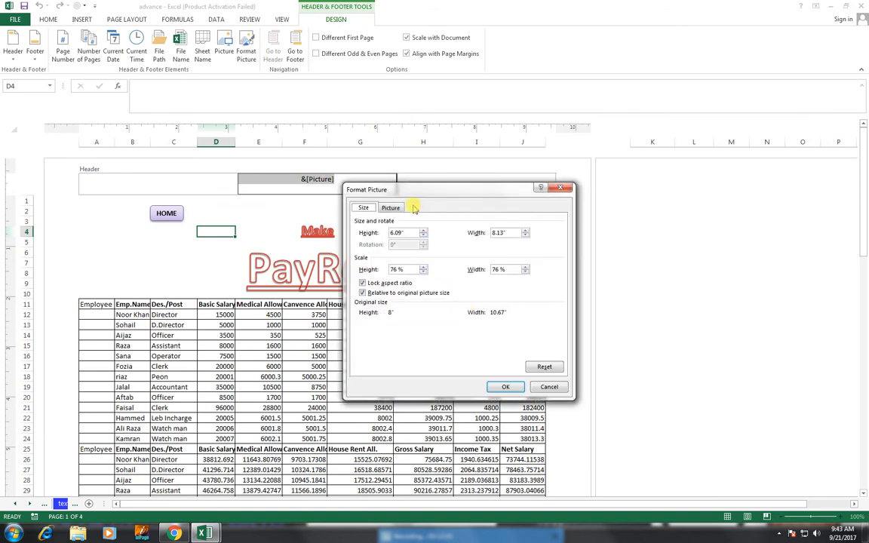
left_click(392, 208)
left_click_drag(456, 282, 448, 283)
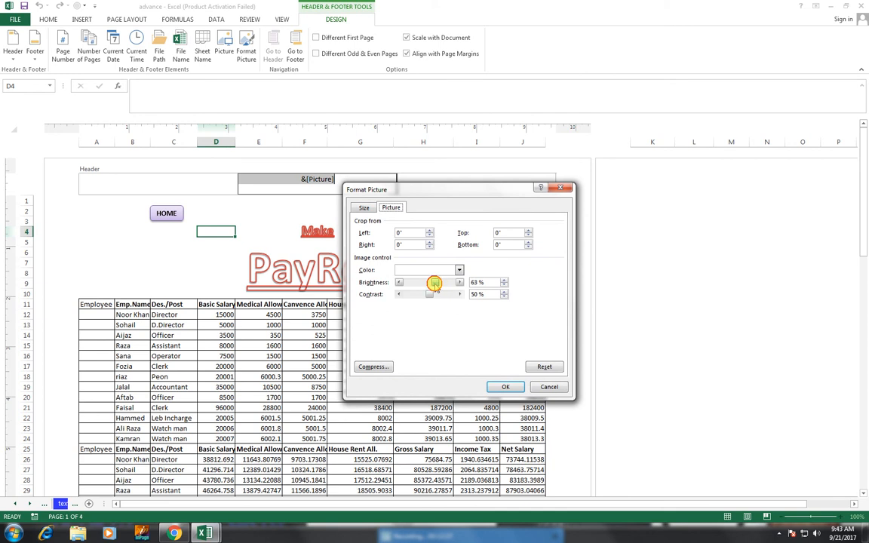
left_click(504, 386)
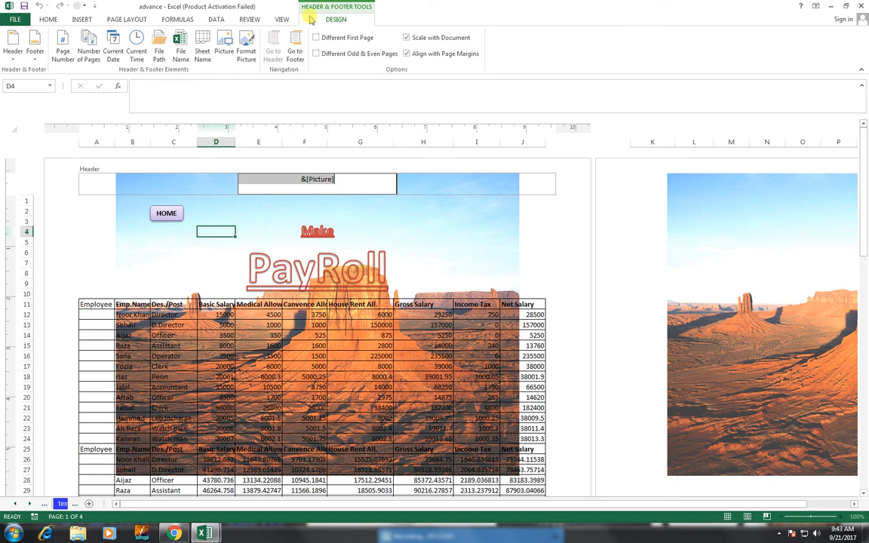
Step: Look over the header picture's size and image settings without changing them, then go to the footer and back to the header
left_click(246, 47)
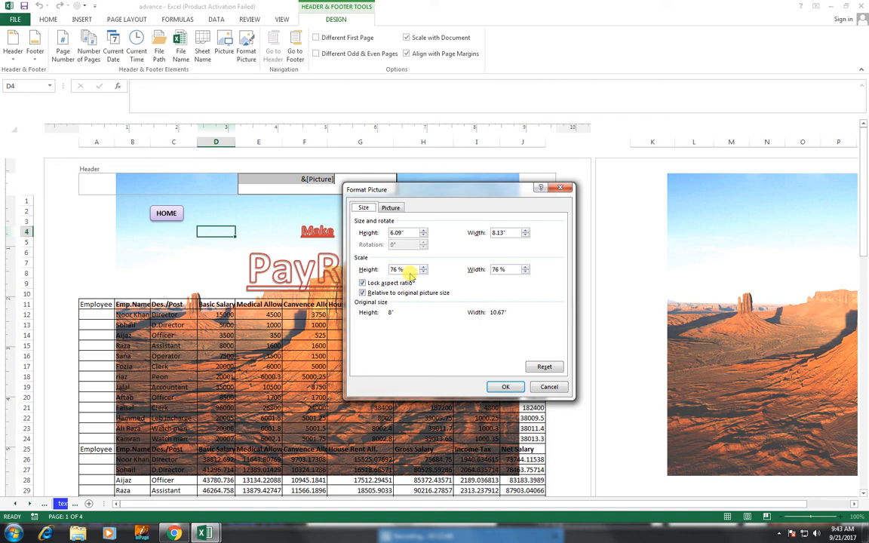
left_click(391, 208)
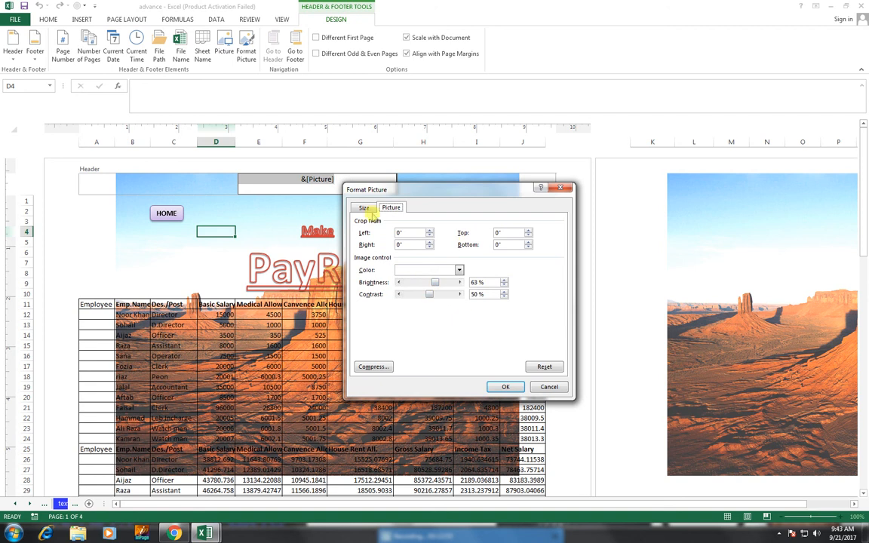
left_click(550, 388)
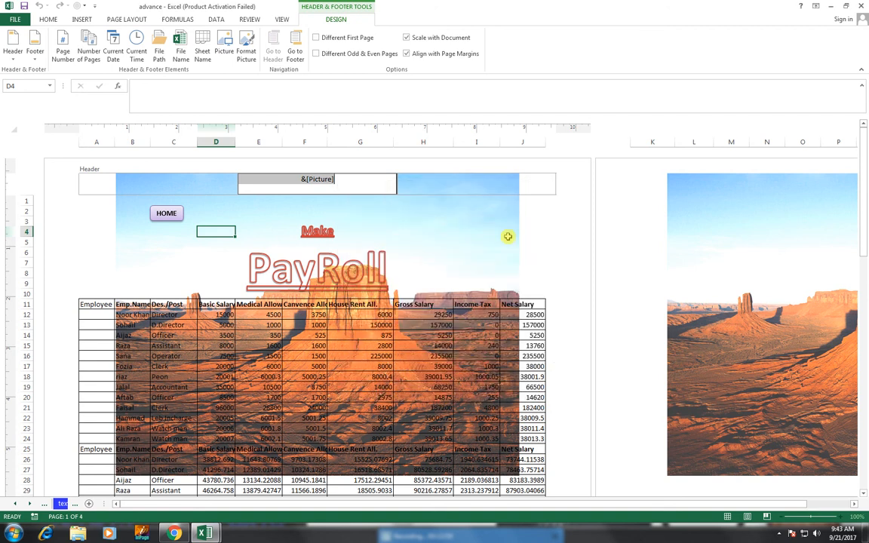
left_click(295, 55)
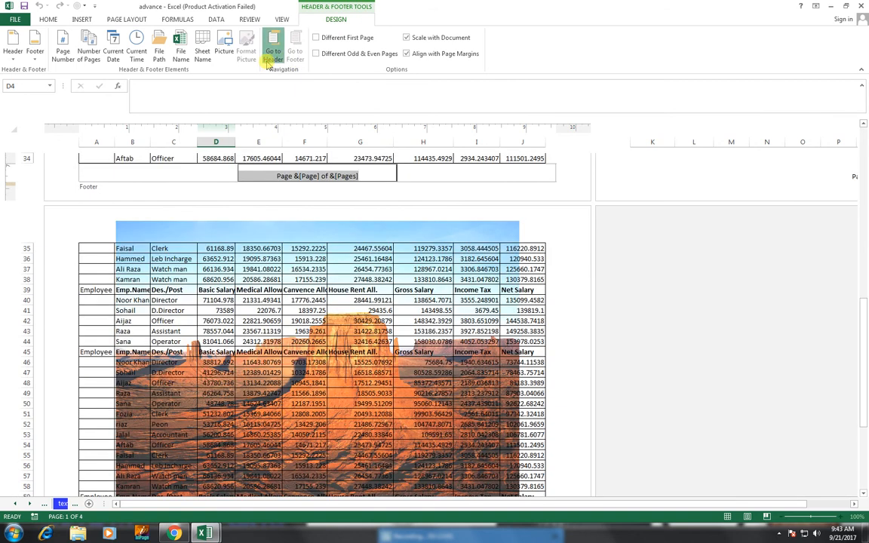
left_click(272, 55)
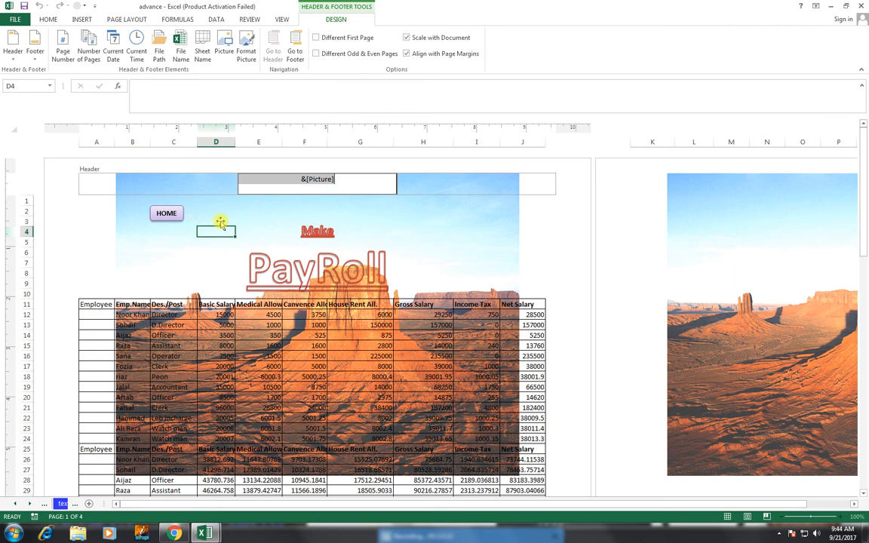
Step: Finish editing the header, return the sheet to Normal view and check the resized, brightened picture in the print preview
left_click(217, 448)
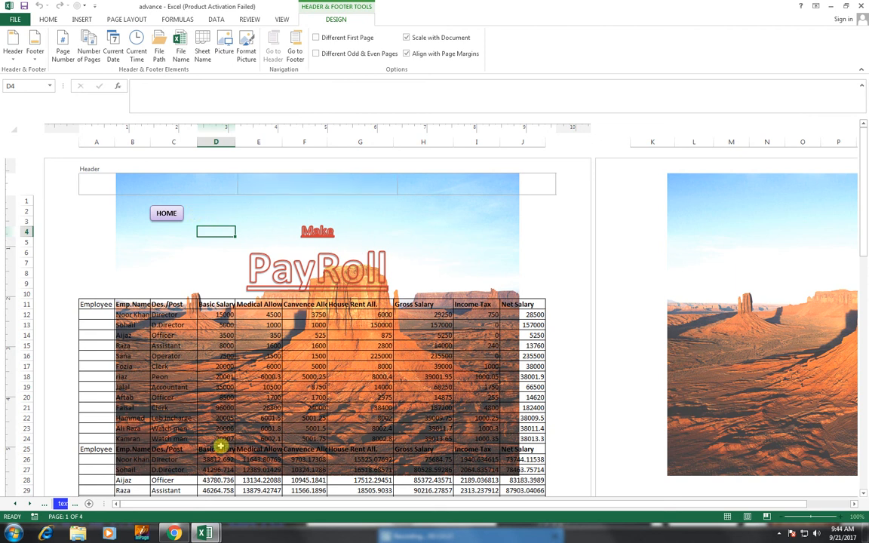
scroll(219, 445, "down", 3)
left_click(283, 19)
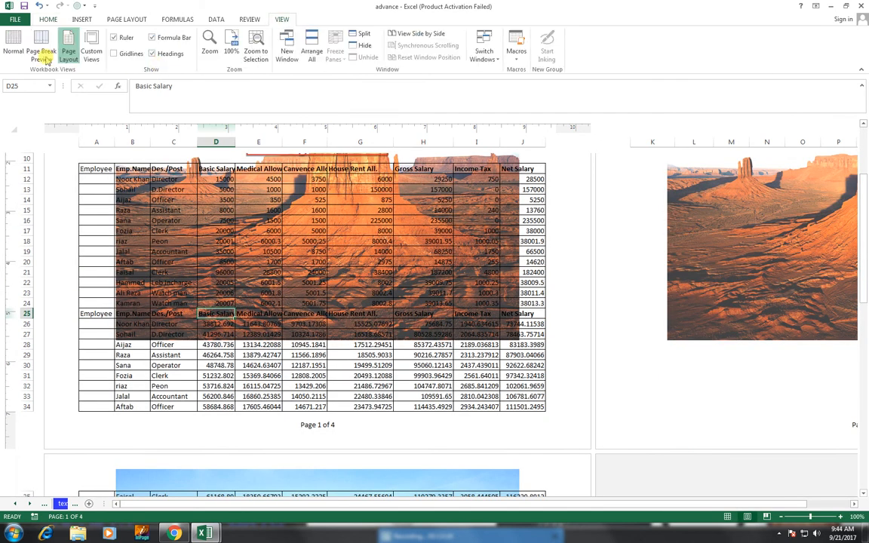
left_click(9, 53)
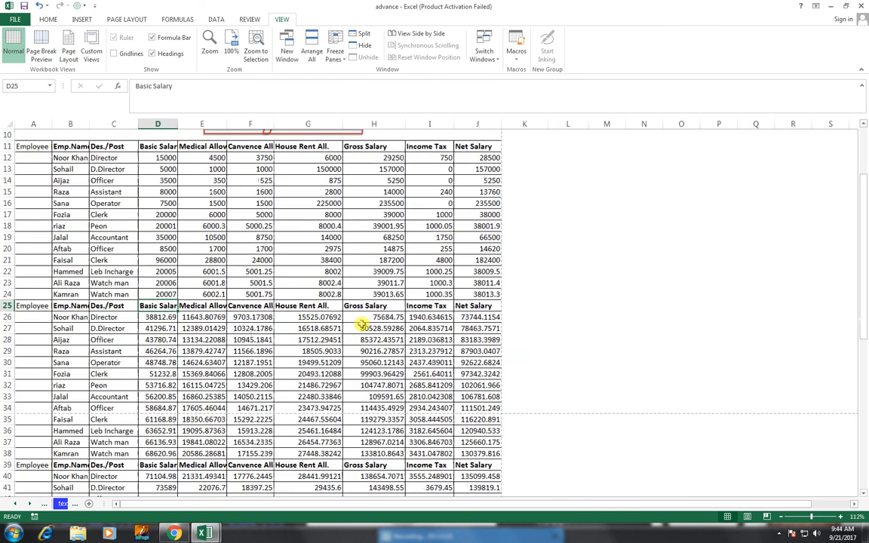
scroll(368, 302, "up", 3)
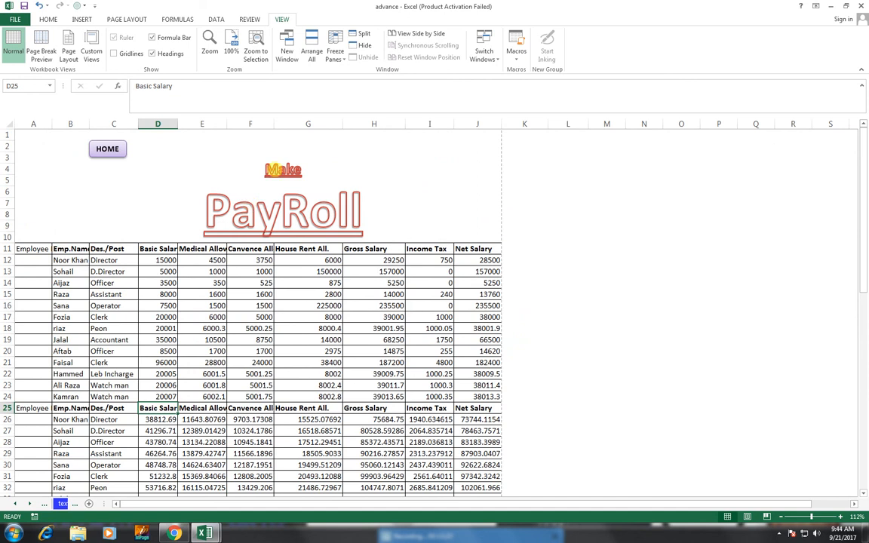
left_click(13, 19)
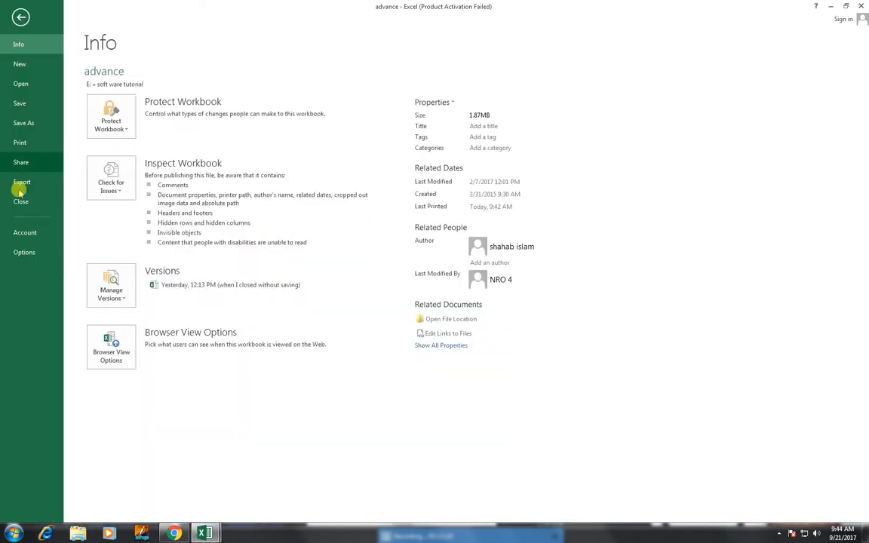
left_click(23, 142)
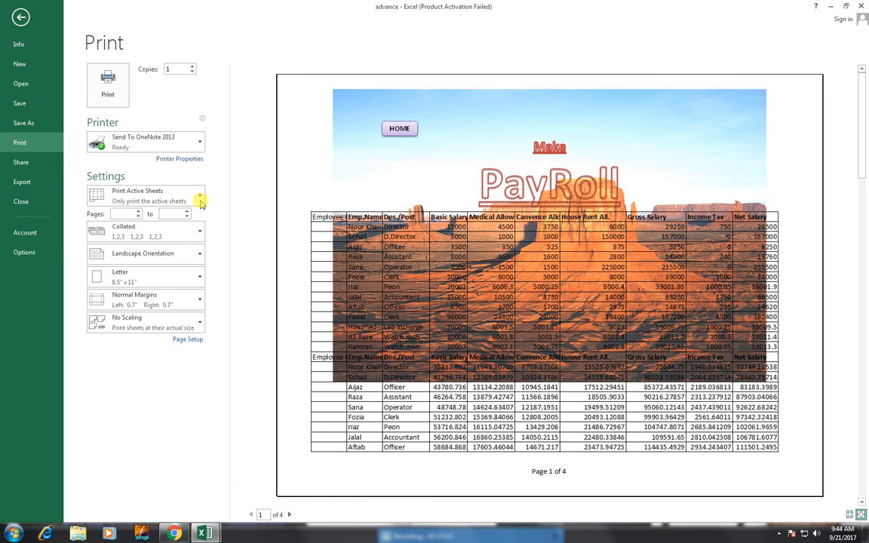
left_click(20, 19)
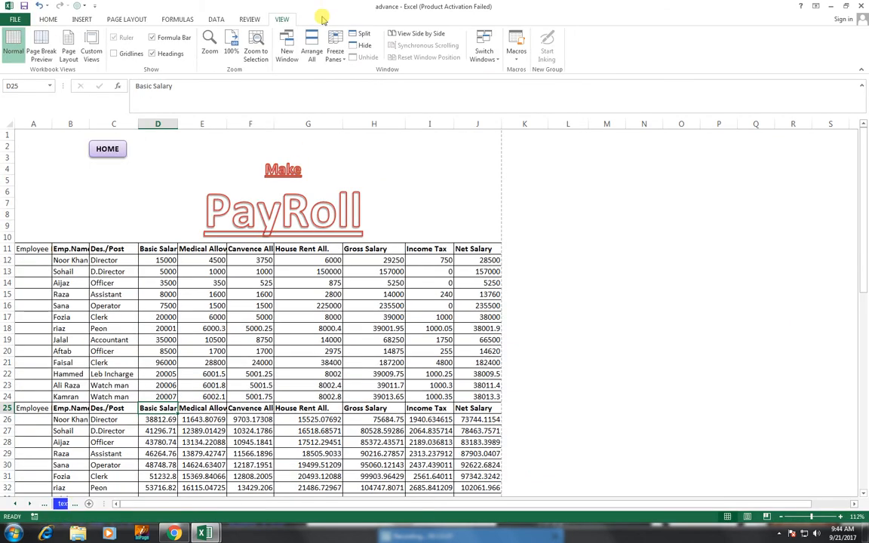
Step: Bring up the commands for inserting objects into the worksheet
left_click(70, 19)
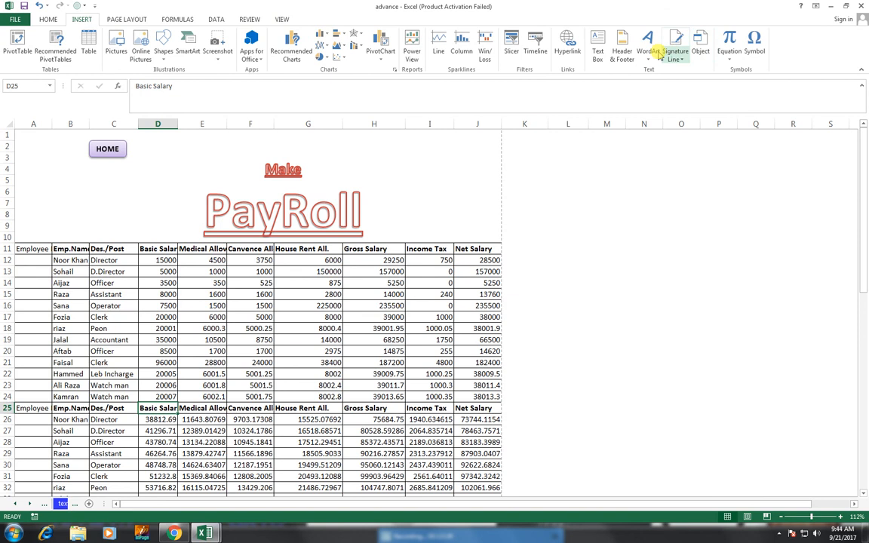